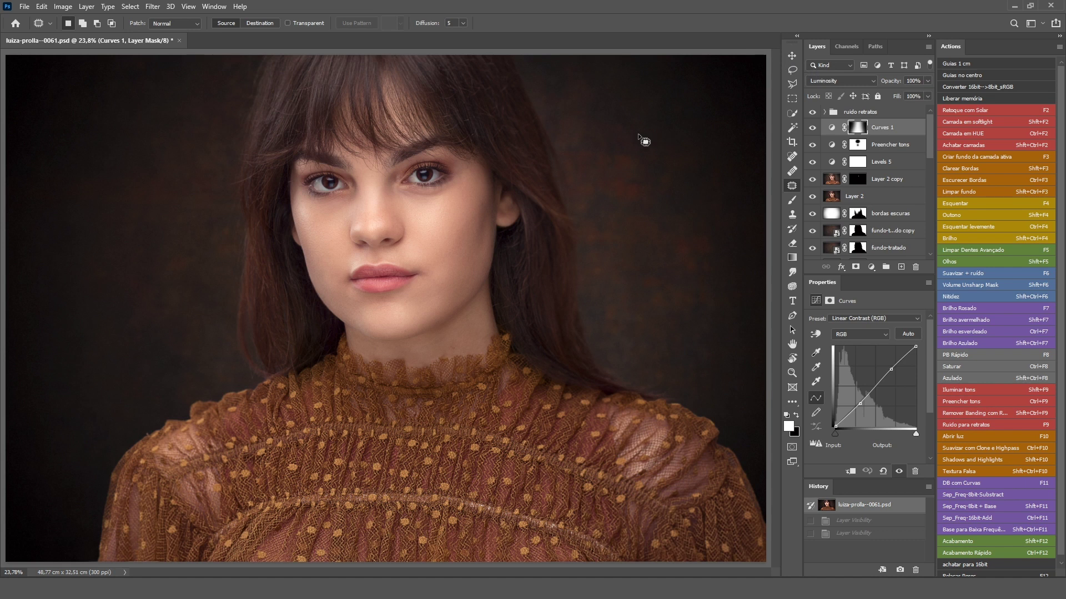
Step: Inspect the skin at 100% and solo the Background original, then restore all layers
{"action": "key", "text": "ctrl+1"}
{"action": "scroll", "coordinate": [582, 187], "scroll_direction": "up", "scroll_amount": 3}
{"action": "scroll", "coordinate": [590, 292], "scroll_direction": "up", "scroll_amount": 3}
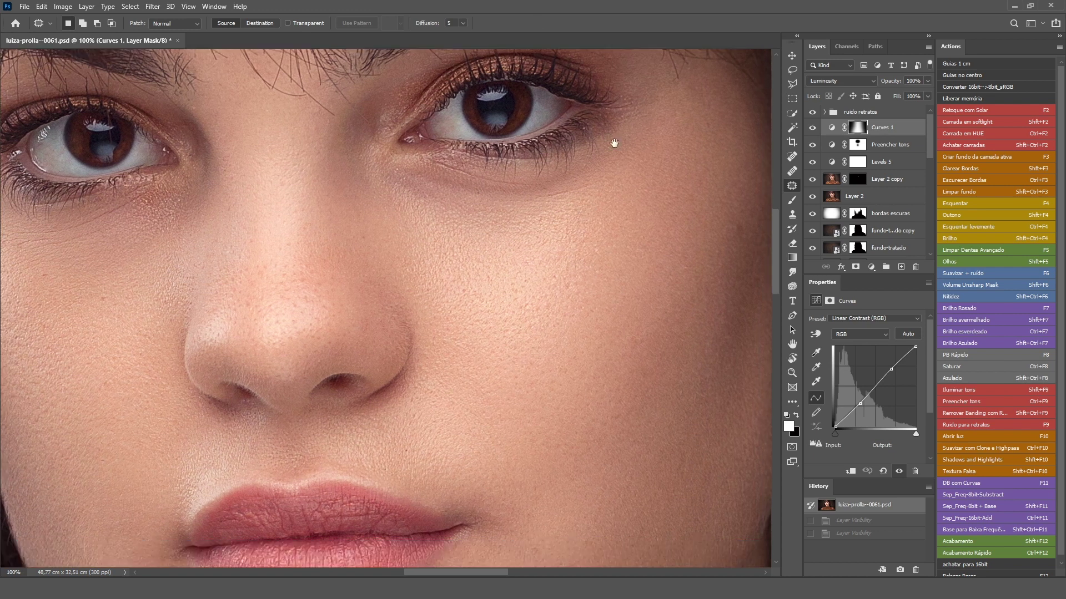
{"action": "scroll", "coordinate": [595, 240], "scroll_direction": "down", "scroll_amount": 2}
{"action": "left_click_drag", "start_coordinate": [933, 147], "coordinate": [933, 247]}
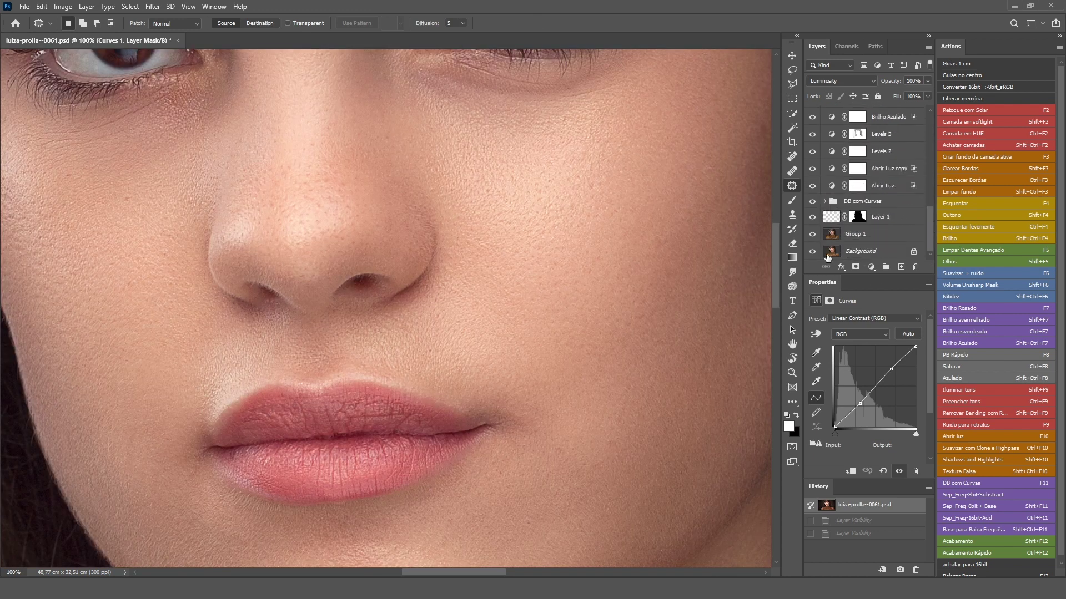
{"action": "left_click", "coordinate": [812, 251], "text": "alt"}
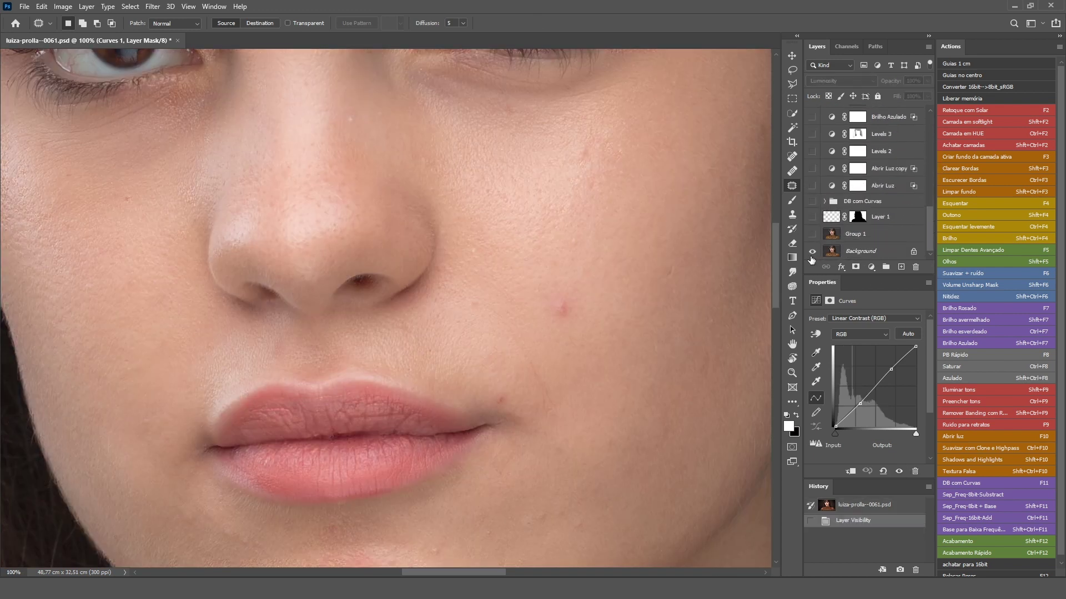
{"action": "left_click", "coordinate": [813, 251], "text": "alt"}
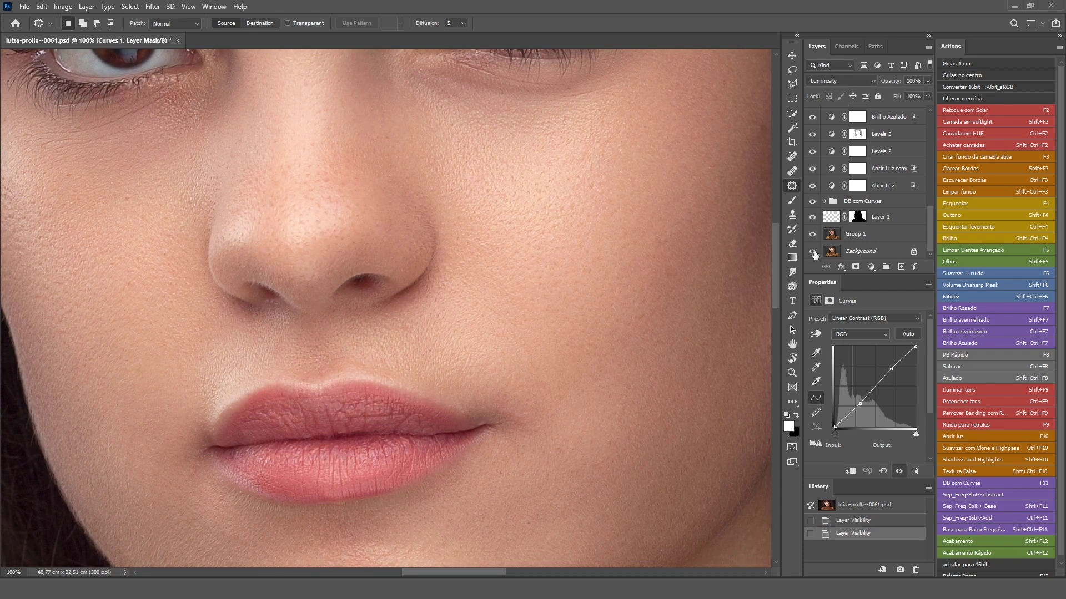
Step: Compare original and retouched versions at full-face and 100% views of the nose and lips
{"action": "key", "text": "ctrl+minus"}
{"action": "key", "text": "ctrl+minus"}
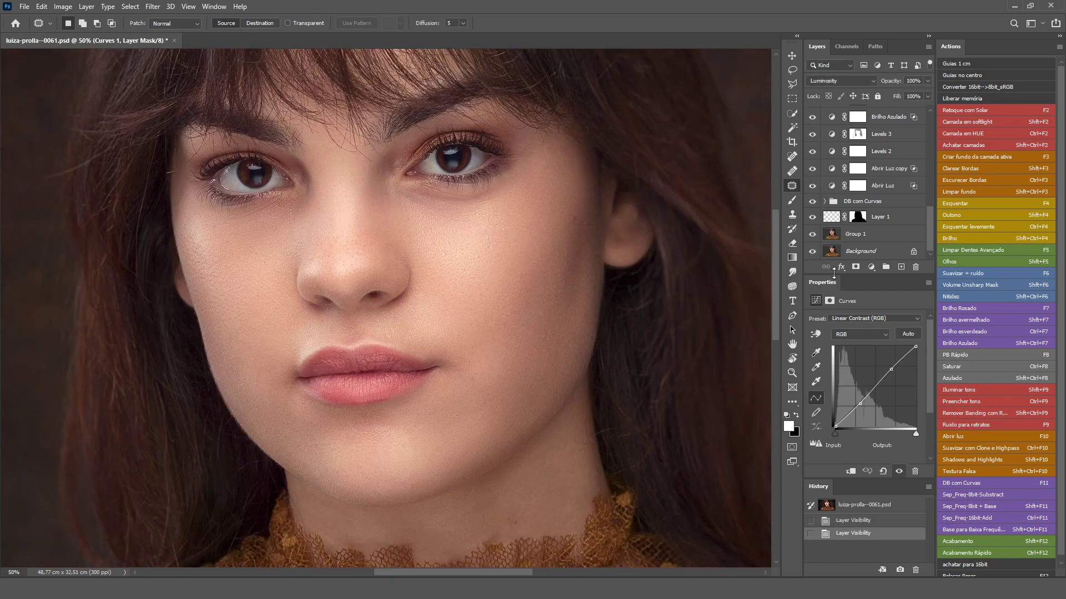
{"action": "left_click", "coordinate": [813, 252], "text": "alt"}
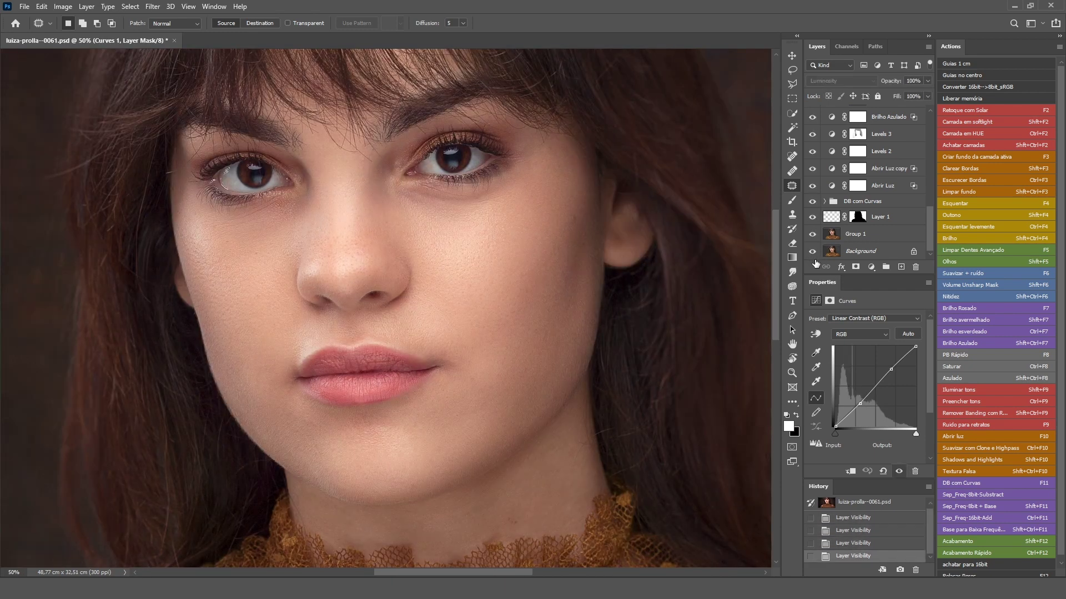
{"action": "key", "text": "ctrl+1"}
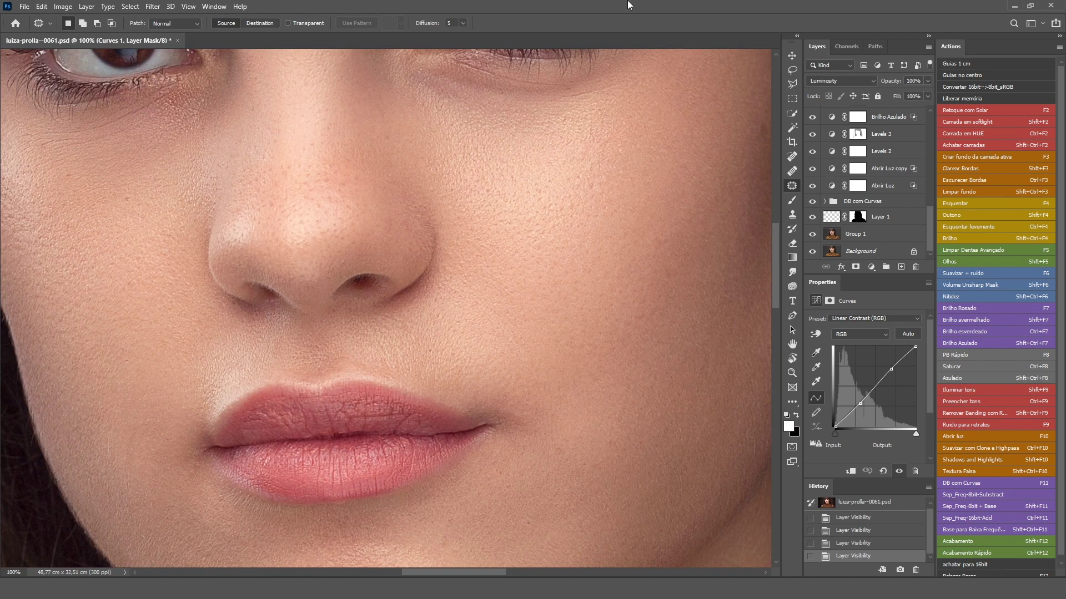
{"action": "key", "text": "ctrl+0"}
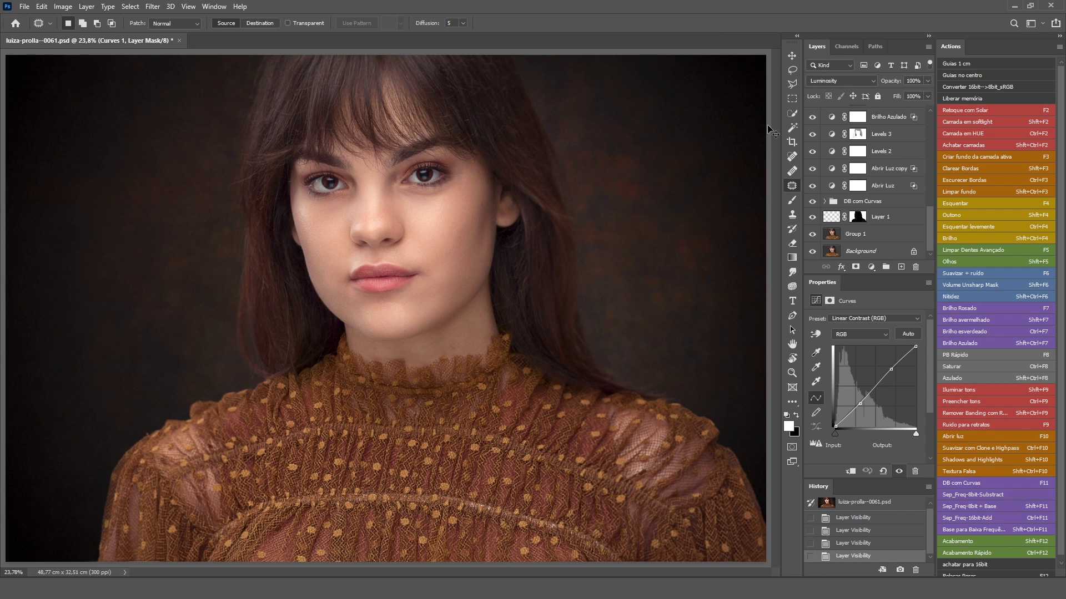
{"action": "key", "text": "ctrl+1"}
{"action": "scroll", "coordinate": [524, 126], "scroll_direction": "up", "scroll_amount": 2}
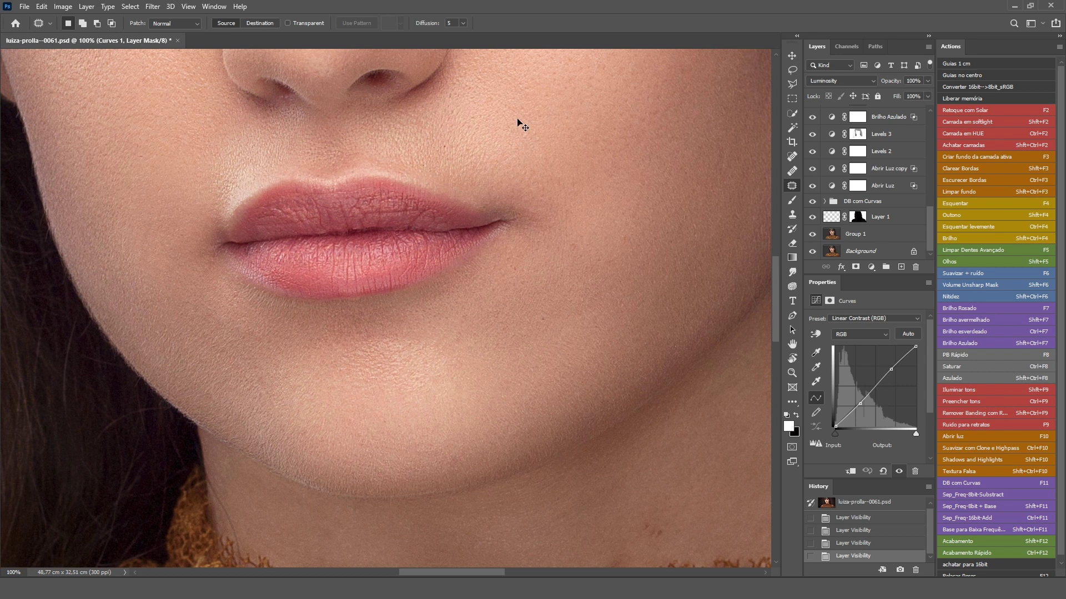
{"action": "key", "text": "ctrl+minus"}
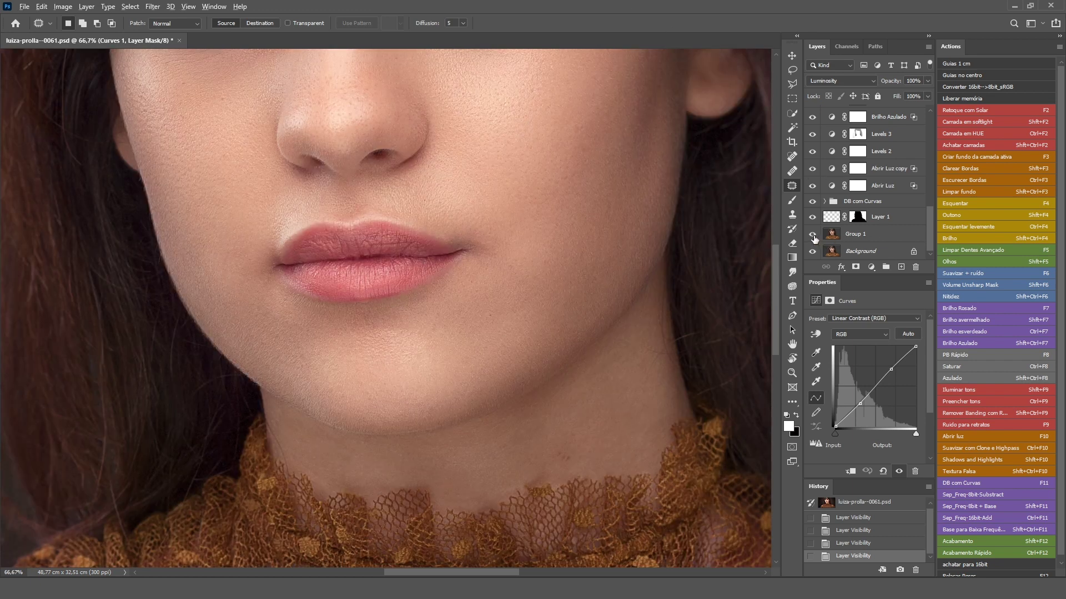
Step: Toggle Group 1 and Background visibility to reveal and hide the original blemishes
{"action": "left_click", "coordinate": [812, 233], "text": "alt"}
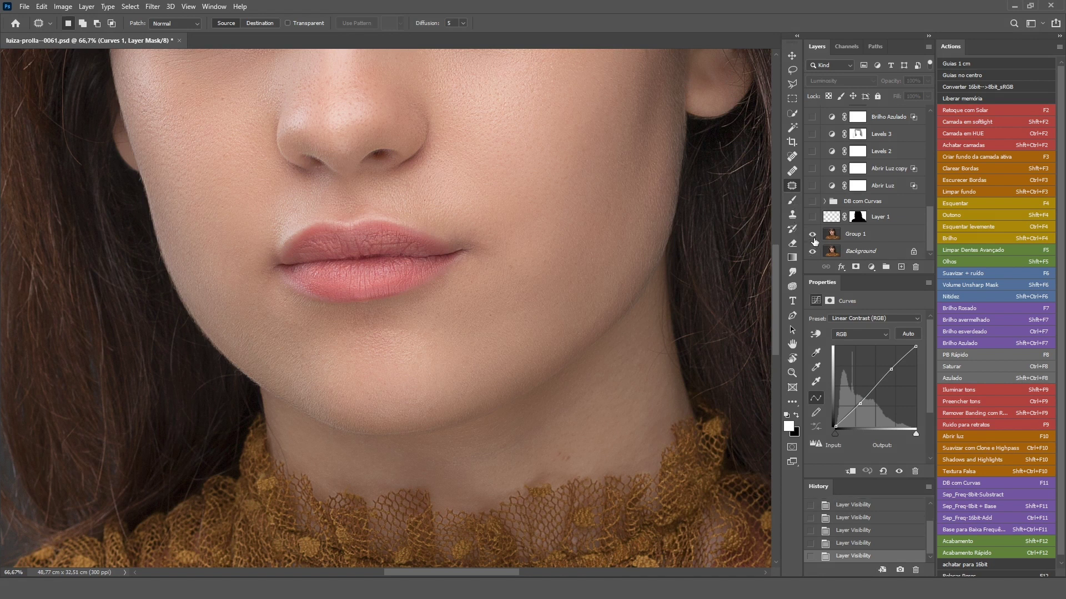
{"action": "left_click", "coordinate": [812, 251], "text": "alt"}
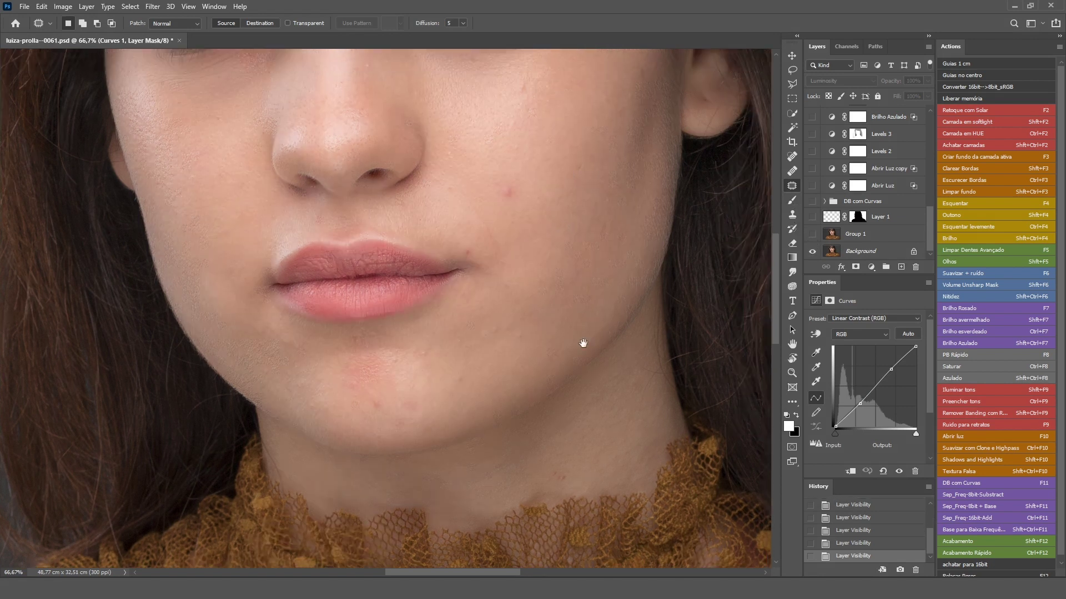
{"action": "scroll", "coordinate": [482, 226], "scroll_direction": "down", "scroll_amount": 2}
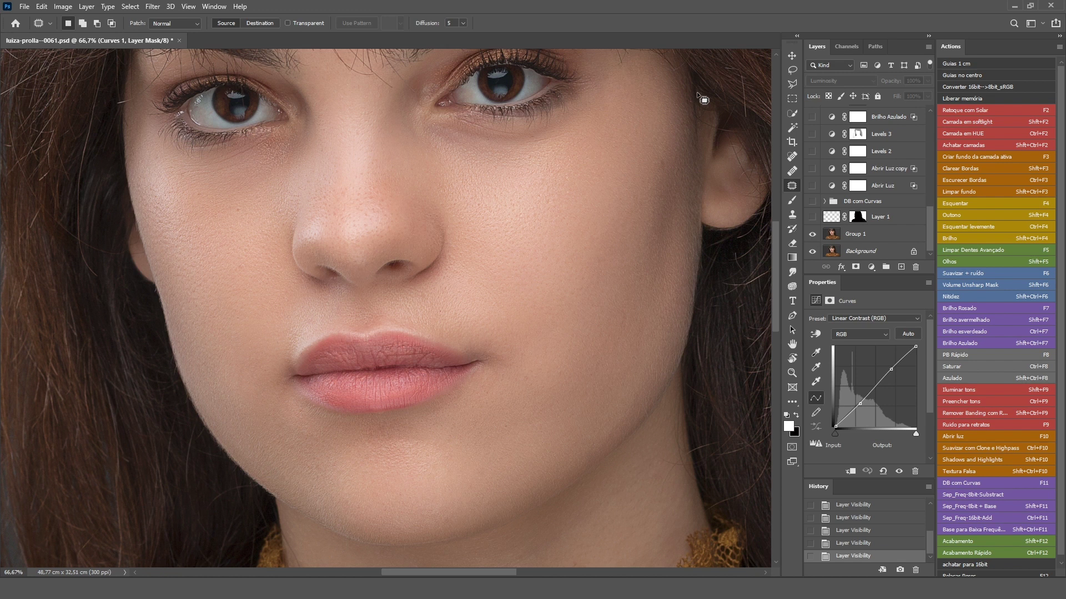
{"action": "left_click", "coordinate": [812, 233]}
{"action": "key", "text": "ctrl+1"}
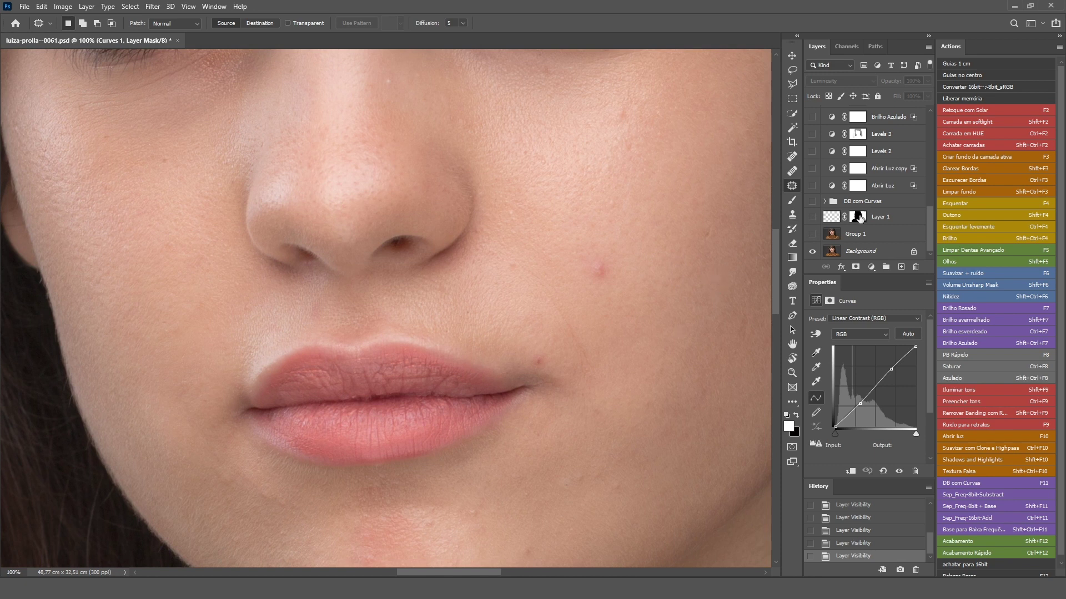
{"action": "left_click", "coordinate": [812, 233]}
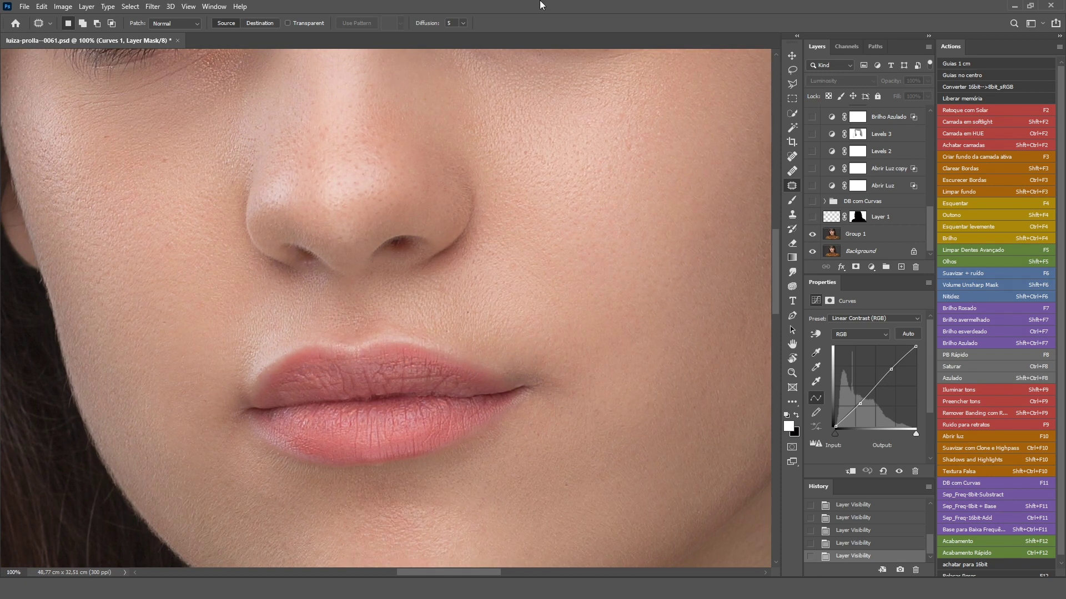
Step: Pan around the nose, eyes and cheeks to check the retouched skin texture
{"action": "left_click", "coordinate": [548, 250], "text": "alt"}
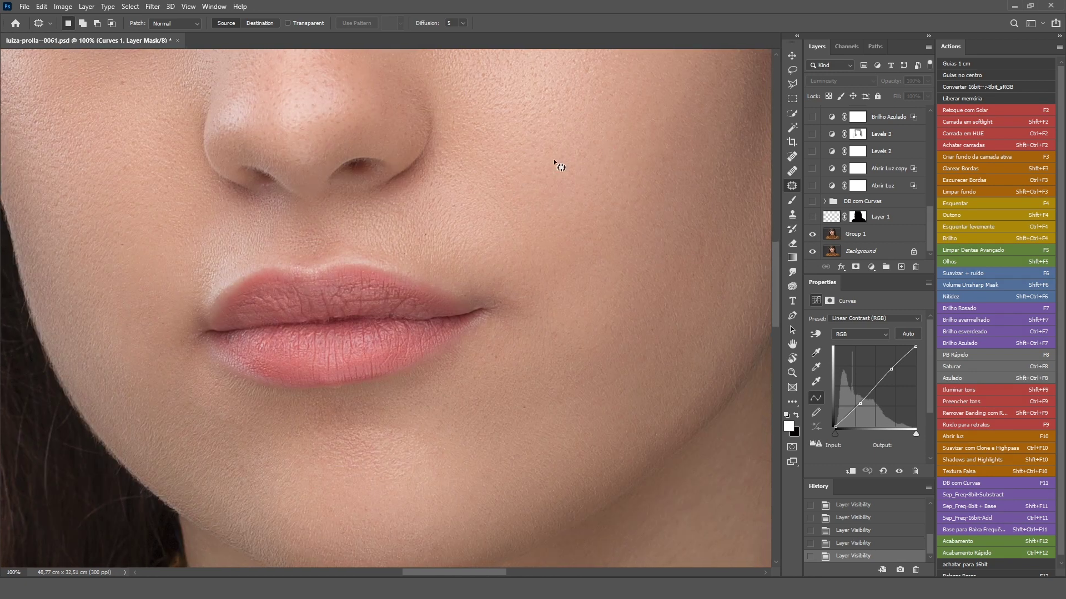
{"action": "left_click", "coordinate": [559, 162], "text": "ctrl"}
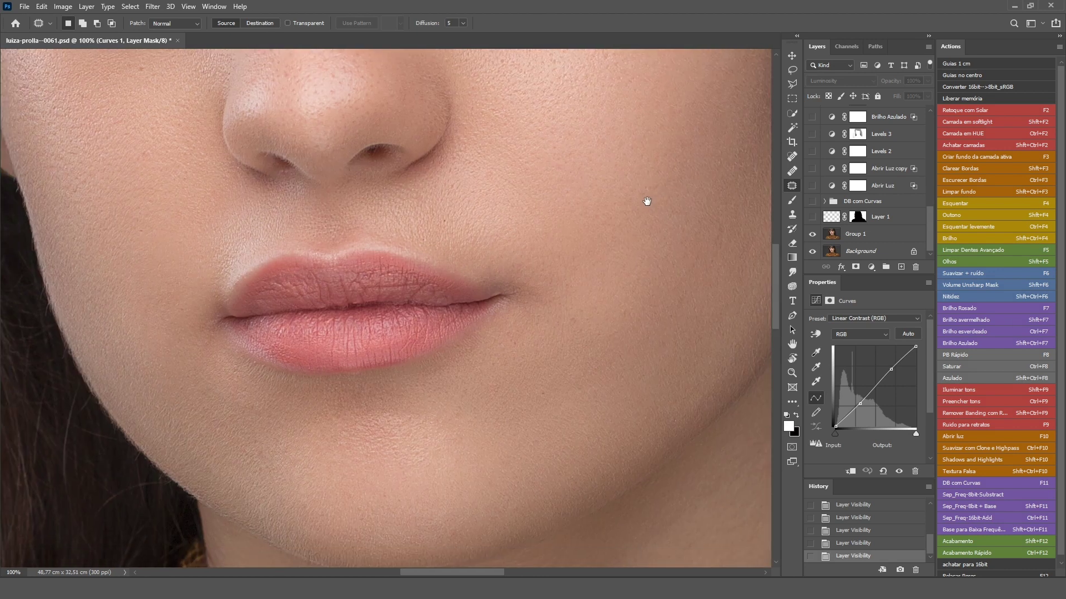
{"action": "left_click_drag", "start_coordinate": [601, 304], "coordinate": [645, 199]}
{"action": "left_click_drag", "start_coordinate": [586, 282], "coordinate": [613, 216]}
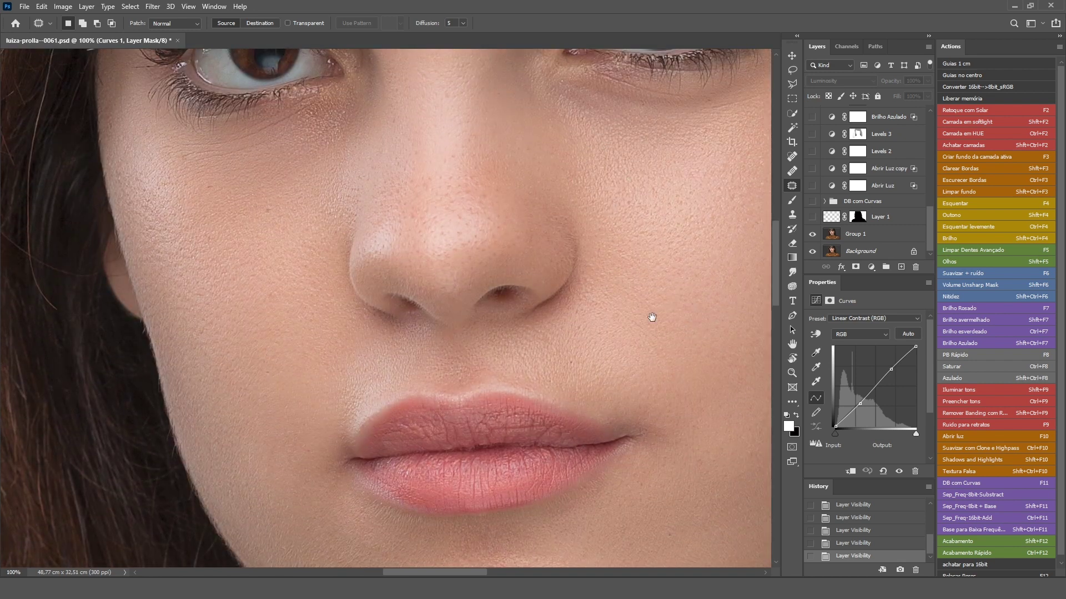
{"action": "left_click_drag", "start_coordinate": [652, 317], "coordinate": [632, 259]}
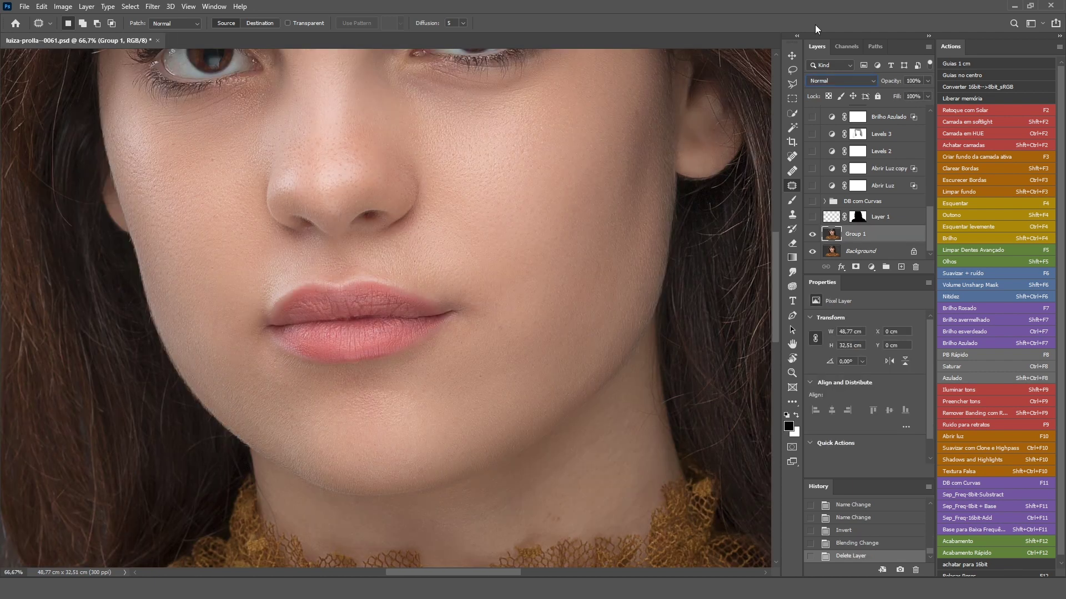
Step: Duplicate the Group 1 layer twice and name the lower copy 'base'
{"action": "key", "text": "ctrl+j"}
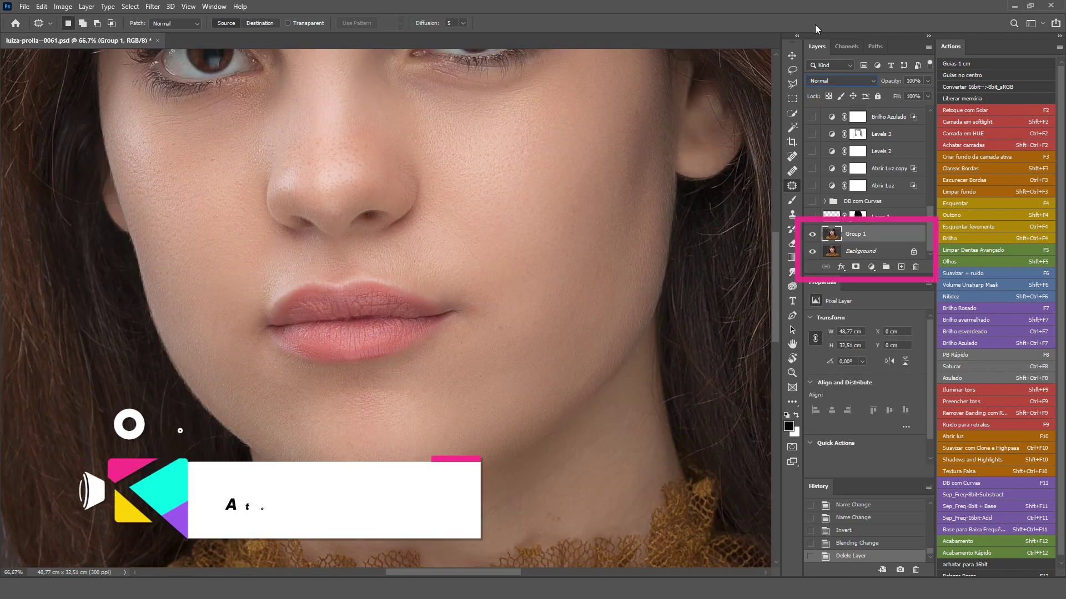
{"action": "key", "text": "ctrl+j"}
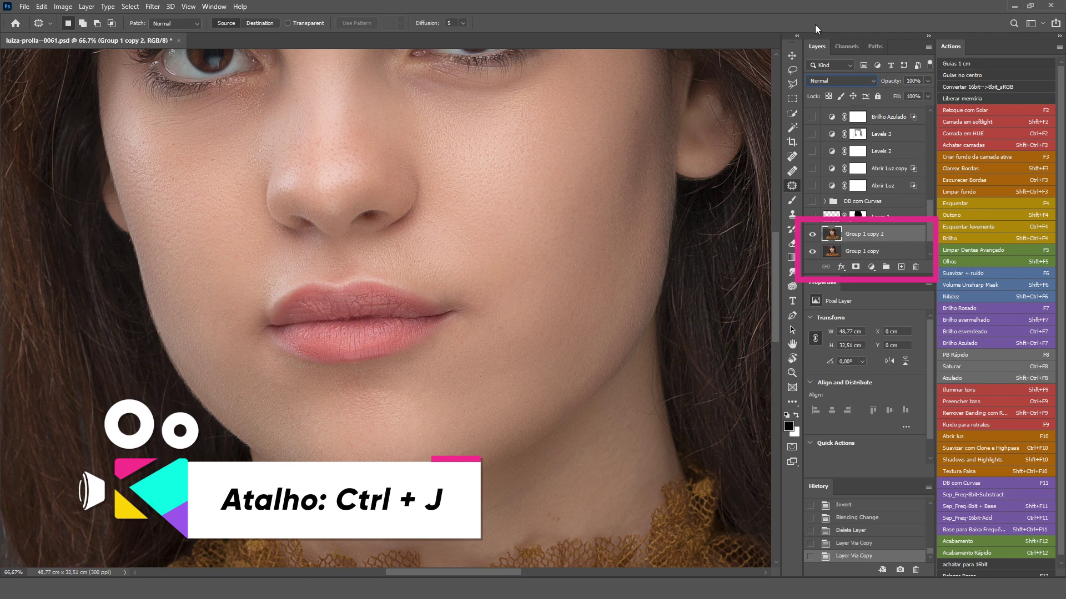
{"action": "double_click", "coordinate": [873, 251]}
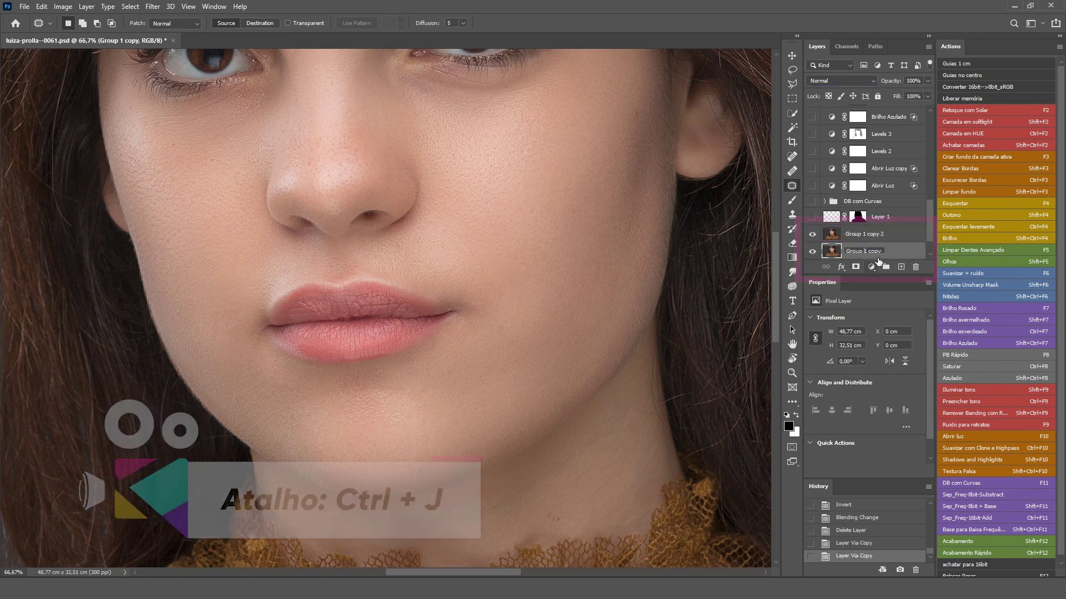
{"action": "type", "text": "base"}
{"action": "key", "text": "Return"}
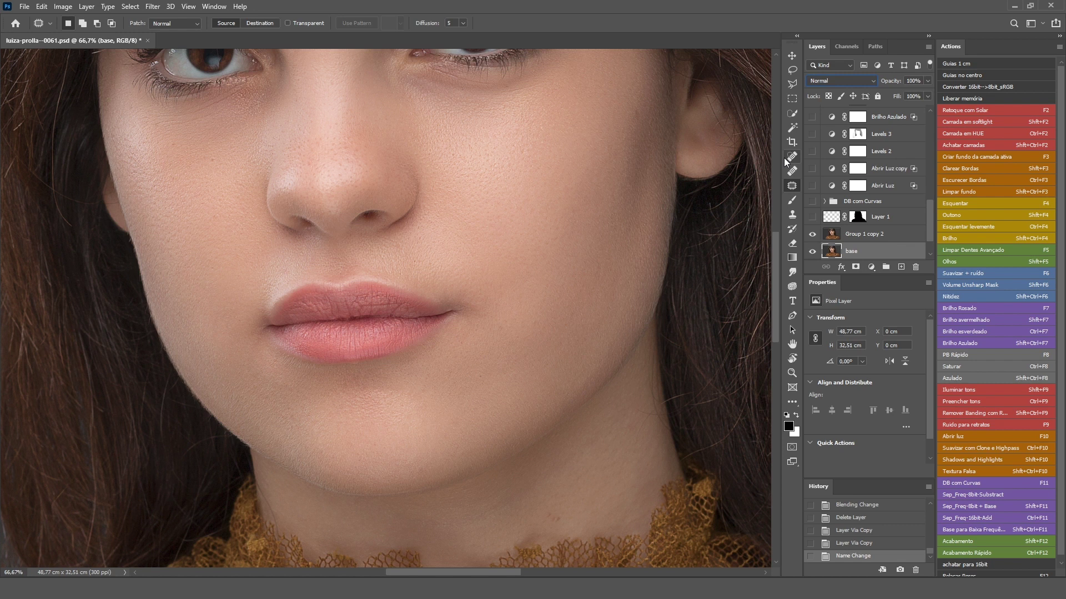
Step: Name the upper copy 'nitidez', invert it, and set its blend mode to Vivid Light
{"action": "double_click", "coordinate": [855, 235]}
{"action": "type", "text": "nitidez"}
{"action": "key", "text": "Return"}
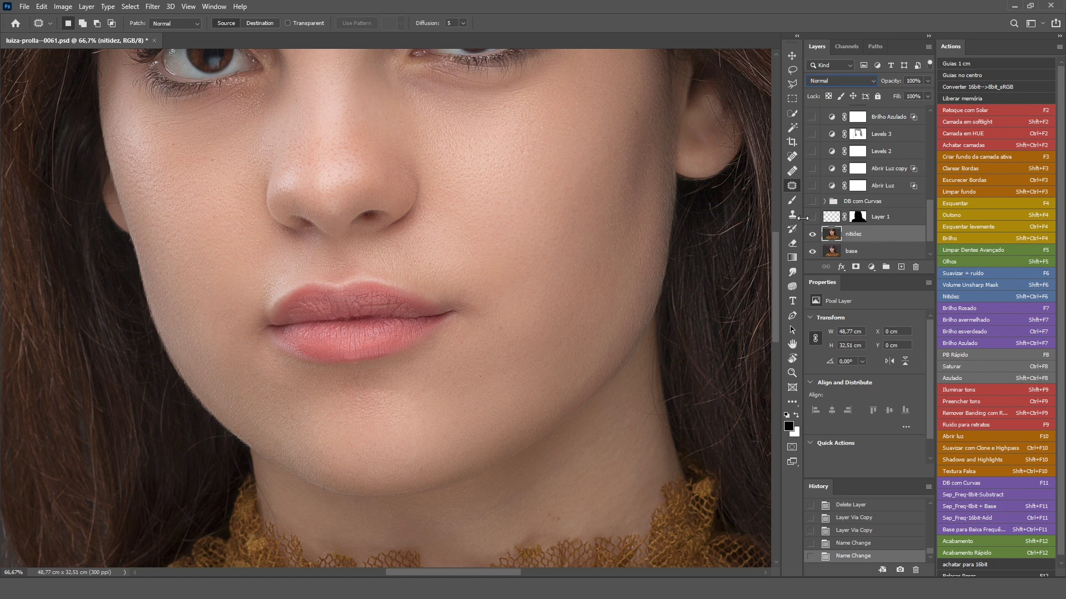
{"action": "key", "text": "ctrl+i"}
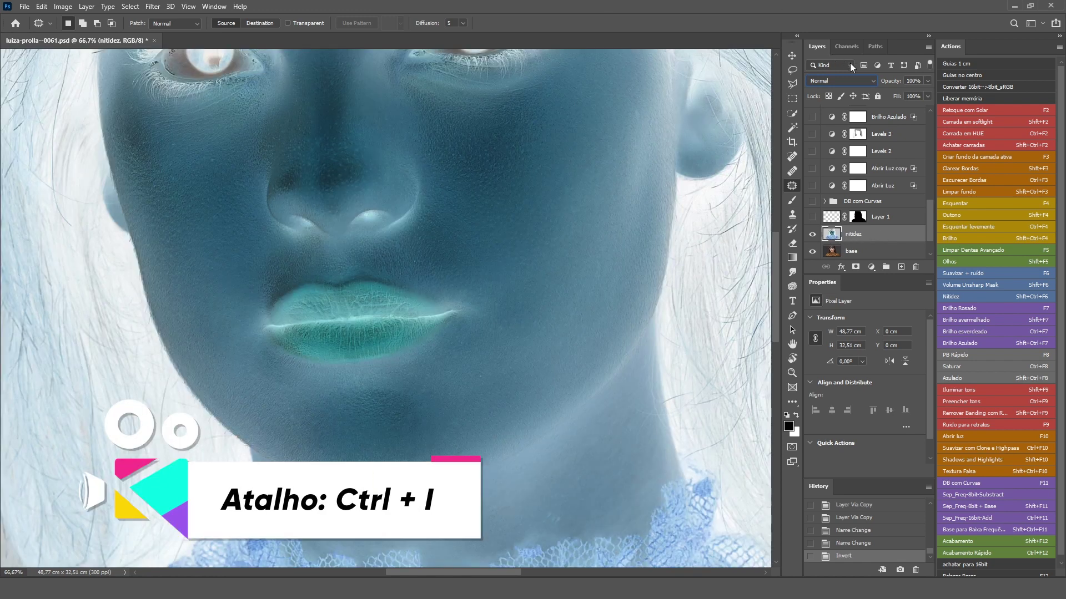
{"action": "left_click", "coordinate": [844, 79]}
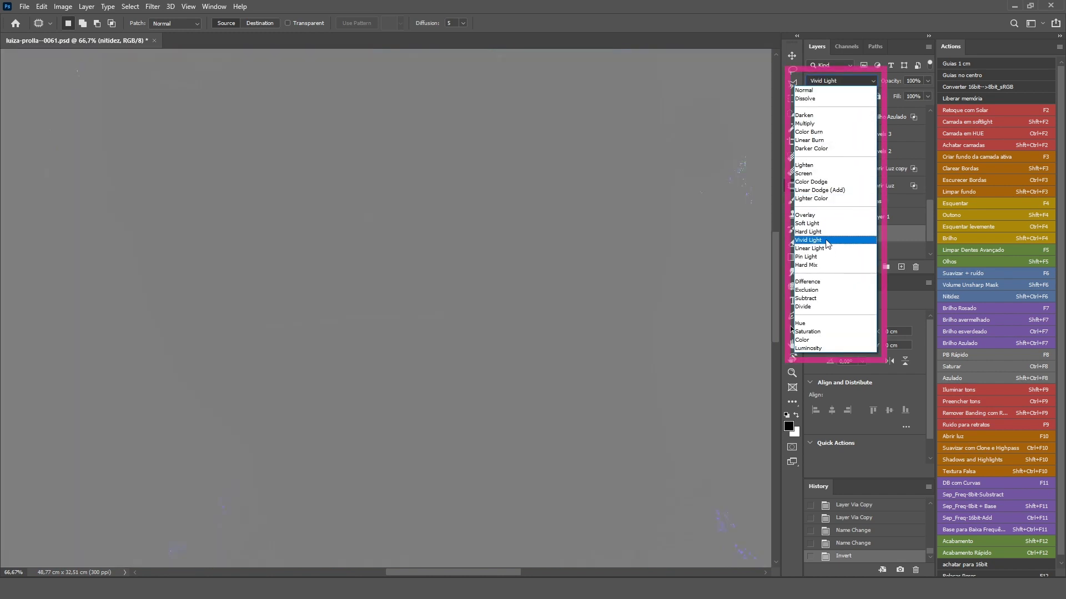
{"action": "left_click", "coordinate": [827, 245]}
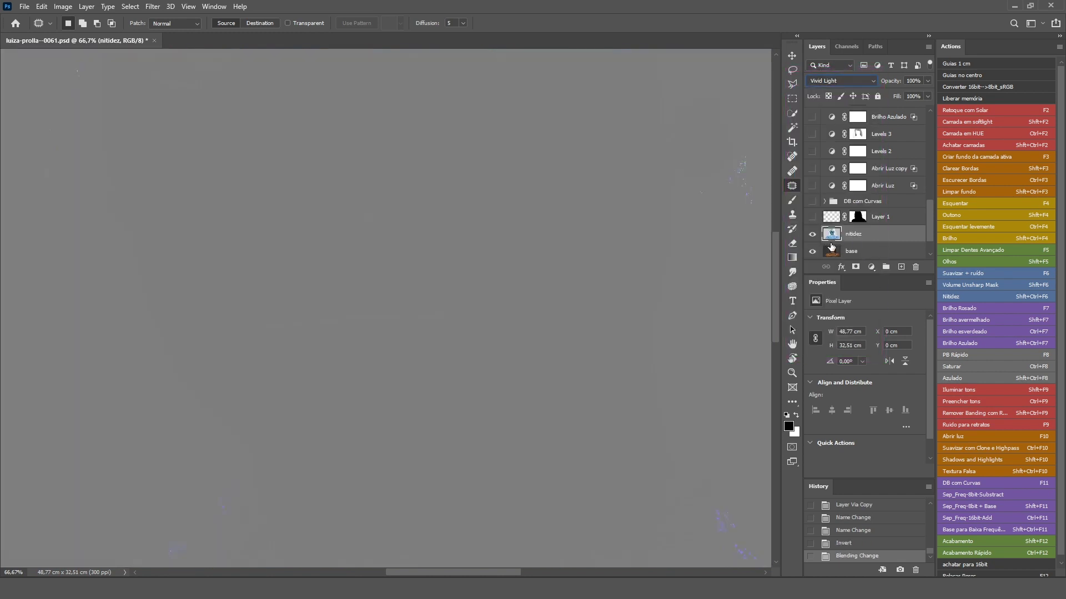
Step: Group base and nitidez together into a group named 'realçar poros'
{"action": "left_click", "coordinate": [892, 252], "text": "shift"}
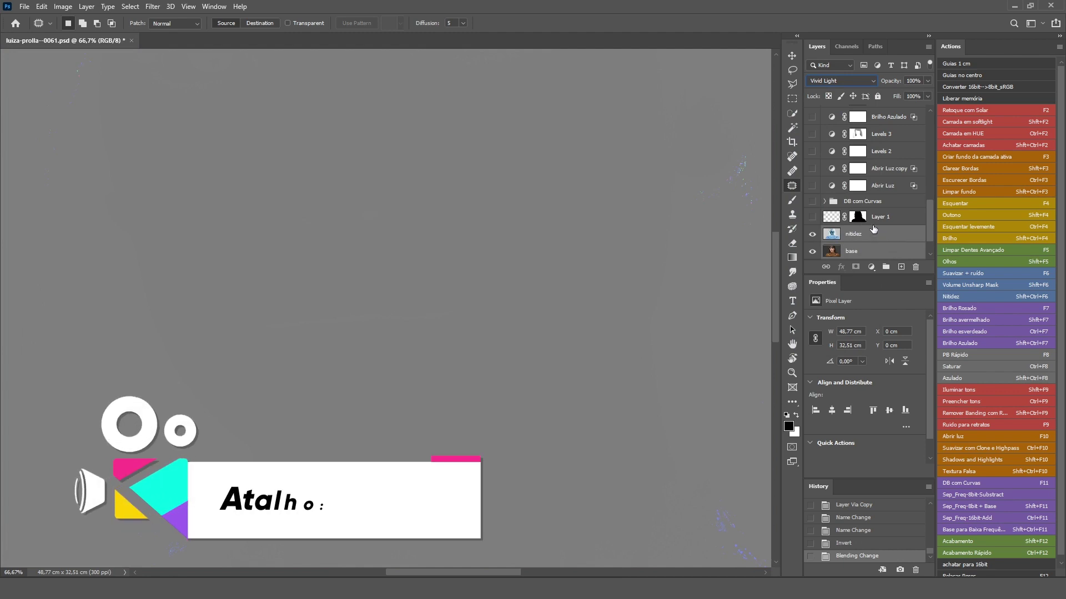
{"action": "key", "text": "ctrl+g"}
{"action": "double_click", "coordinate": [855, 233]}
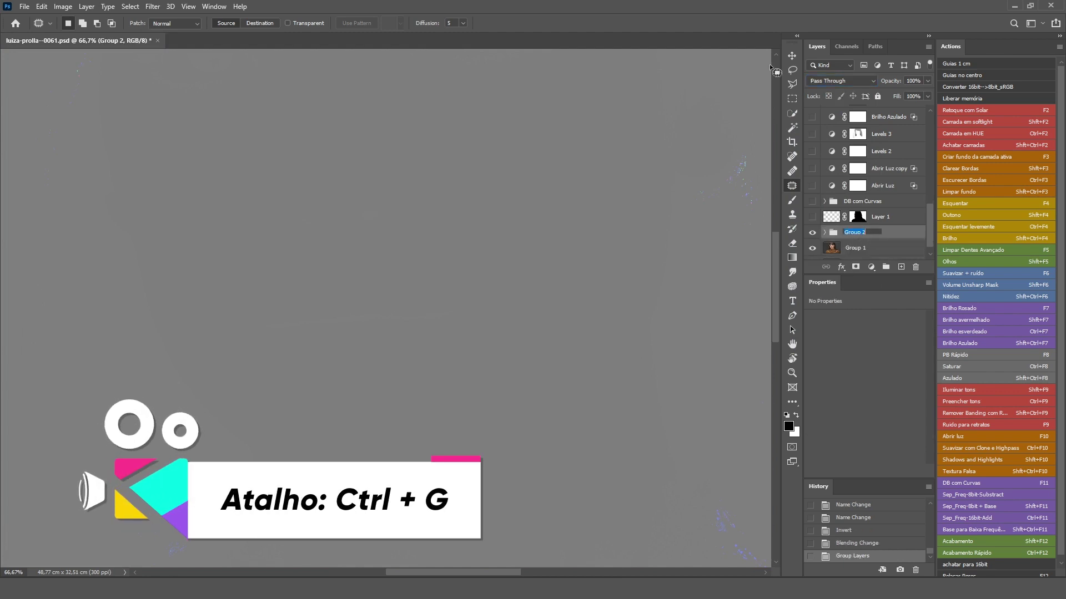
{"action": "type", "text": "re"}
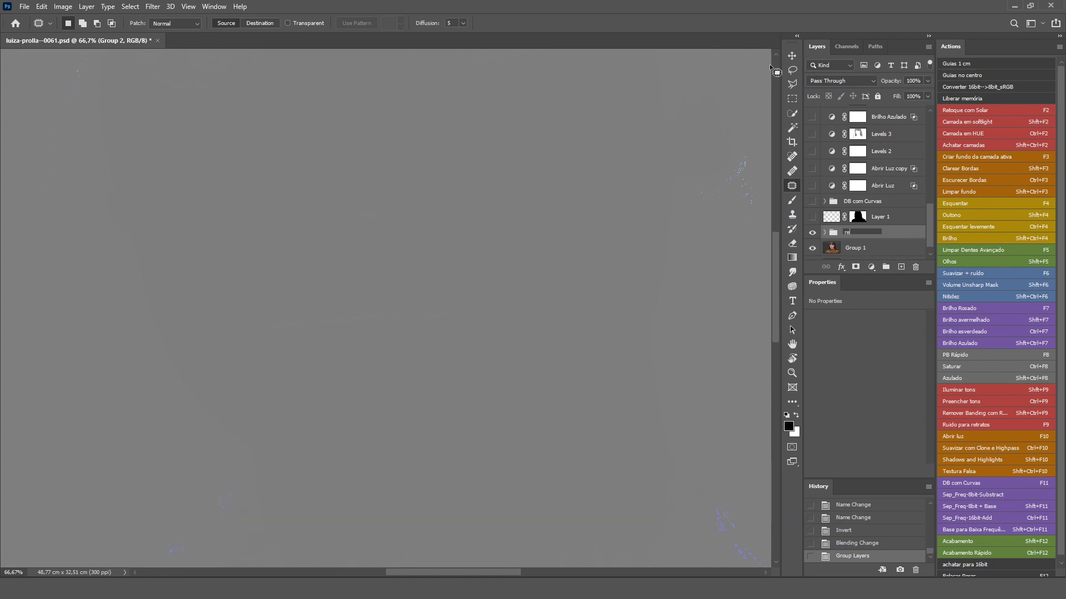
{"action": "type", "text": "alçar poros"}
{"action": "key", "text": "Return"}
{"action": "left_click", "coordinate": [851, 80]}
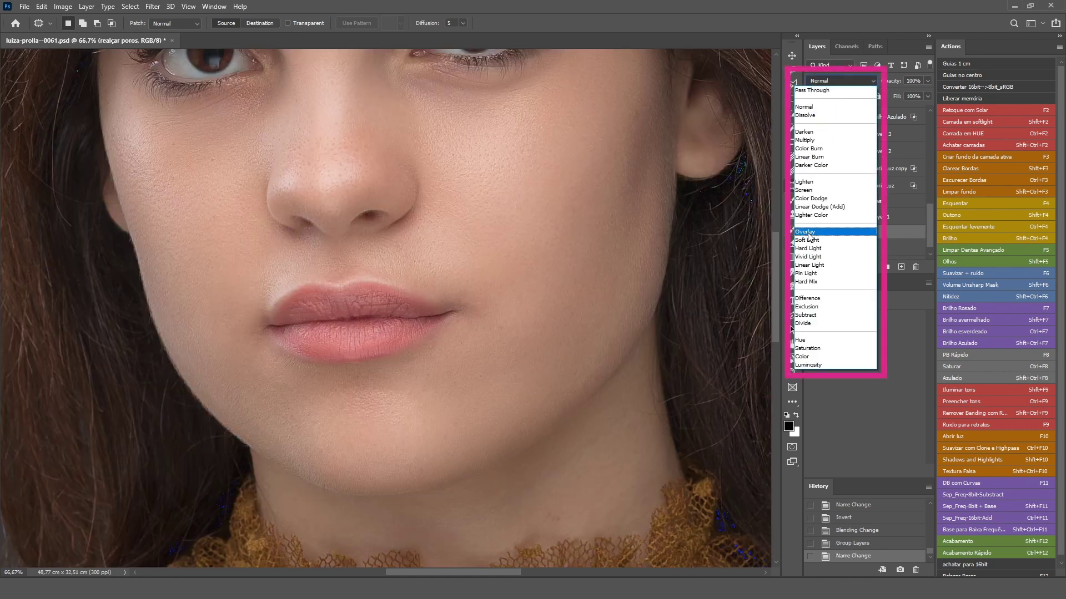
Step: Set the realçar poros group to Overlay and toggle its visibility to compare before and after
{"action": "left_click", "coordinate": [810, 232]}
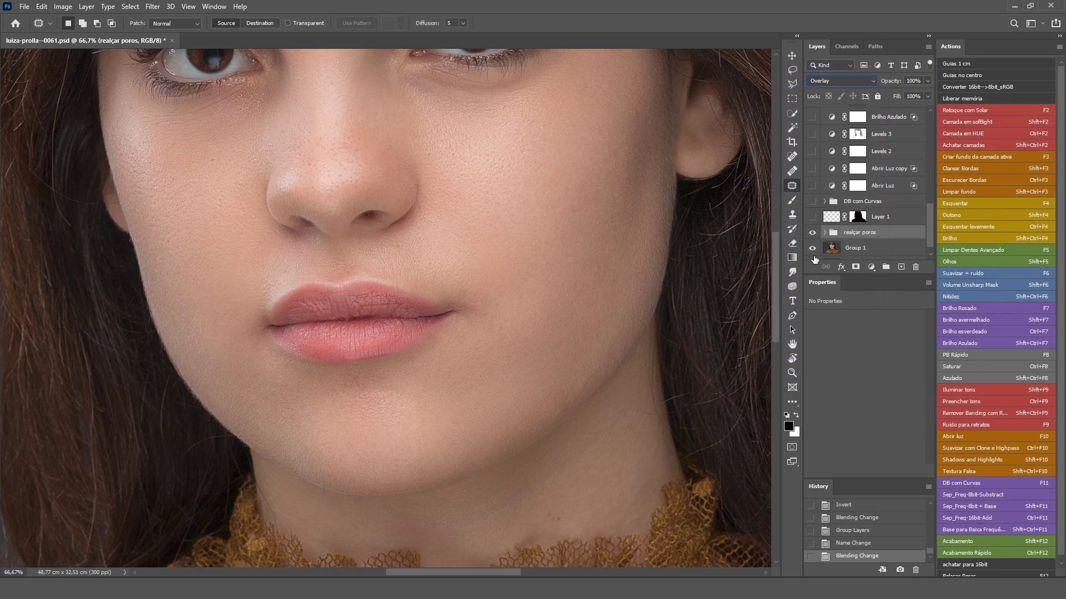
{"action": "left_click", "coordinate": [812, 232]}
{"action": "left_click", "coordinate": [812, 233]}
{"action": "left_click", "coordinate": [812, 233]}
{"action": "left_click", "coordinate": [812, 234]}
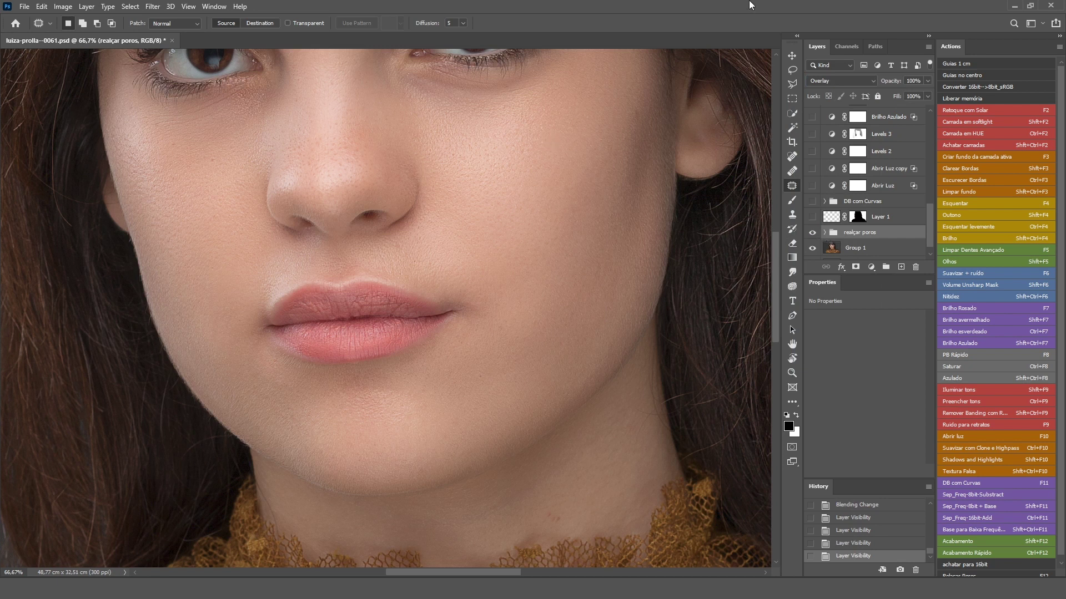
Step: Zoom to 100% around the mouth and expand the group to show the nitidez layer
{"action": "key", "text": "ctrl+plus"}
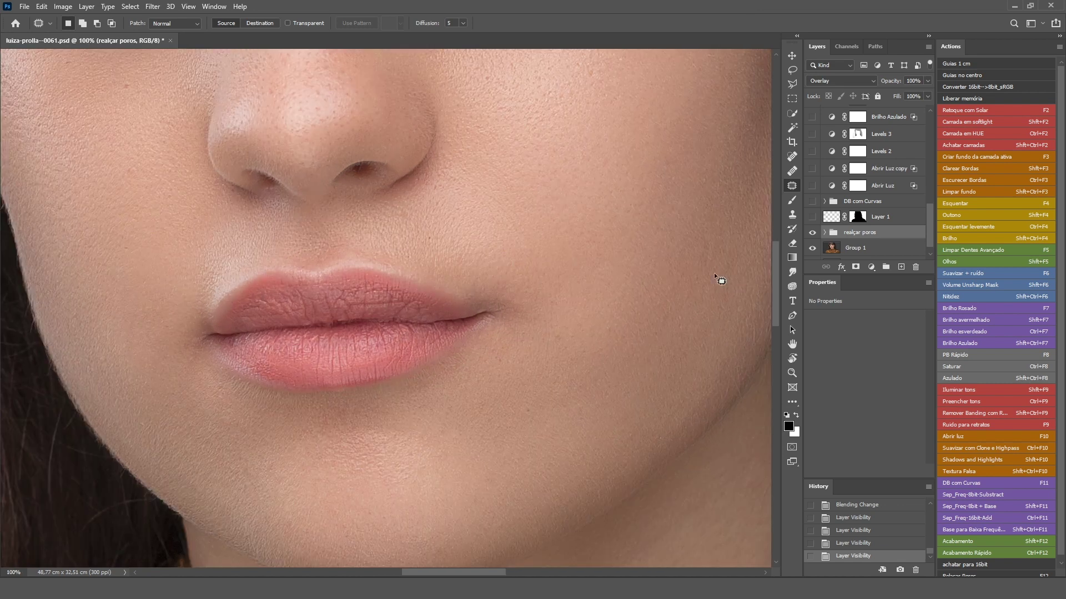
{"action": "left_click_drag", "start_coordinate": [704, 245], "coordinate": [642, 255]}
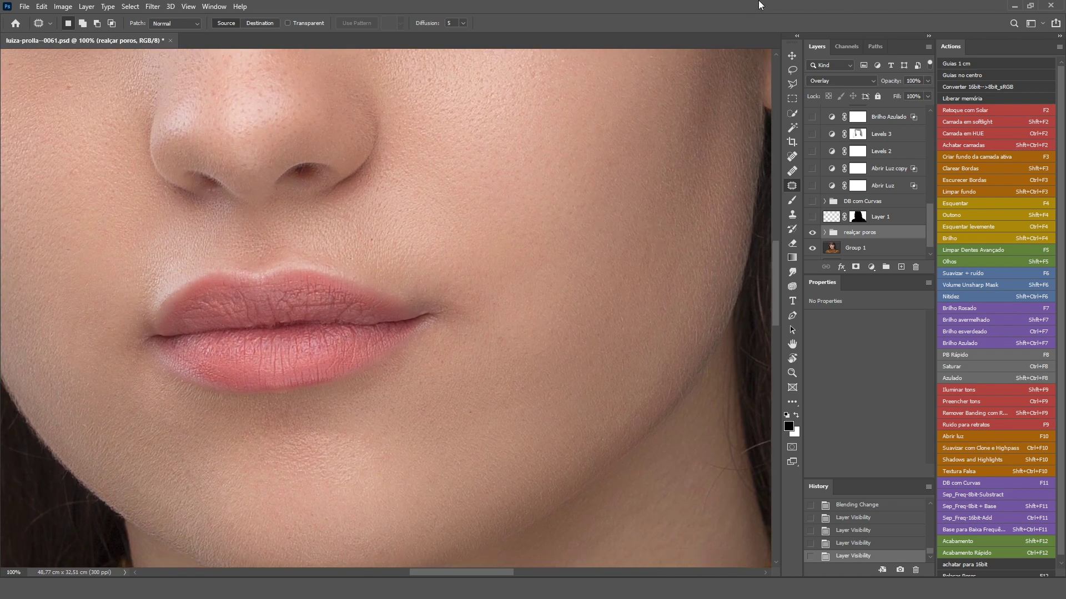
{"action": "left_click_drag", "start_coordinate": [526, 148], "coordinate": [535, 150]}
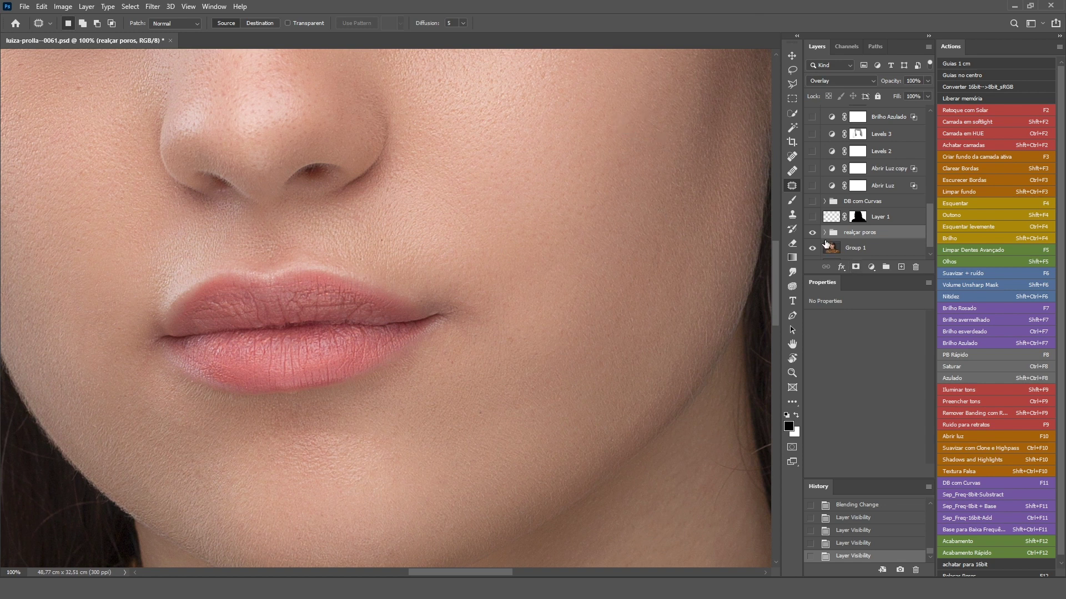
{"action": "left_click", "coordinate": [825, 232]}
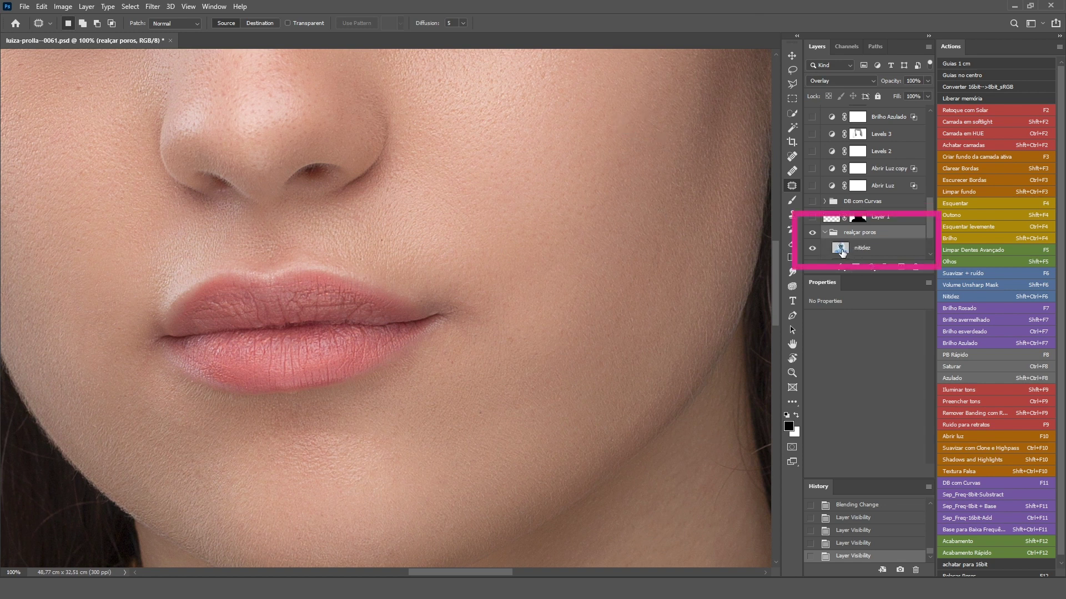
Step: Run Filter > Blur > Surface Blur on nitidez at Radius 7 px, Threshold 5 levels, with Preview on
{"action": "left_click", "coordinate": [842, 253]}
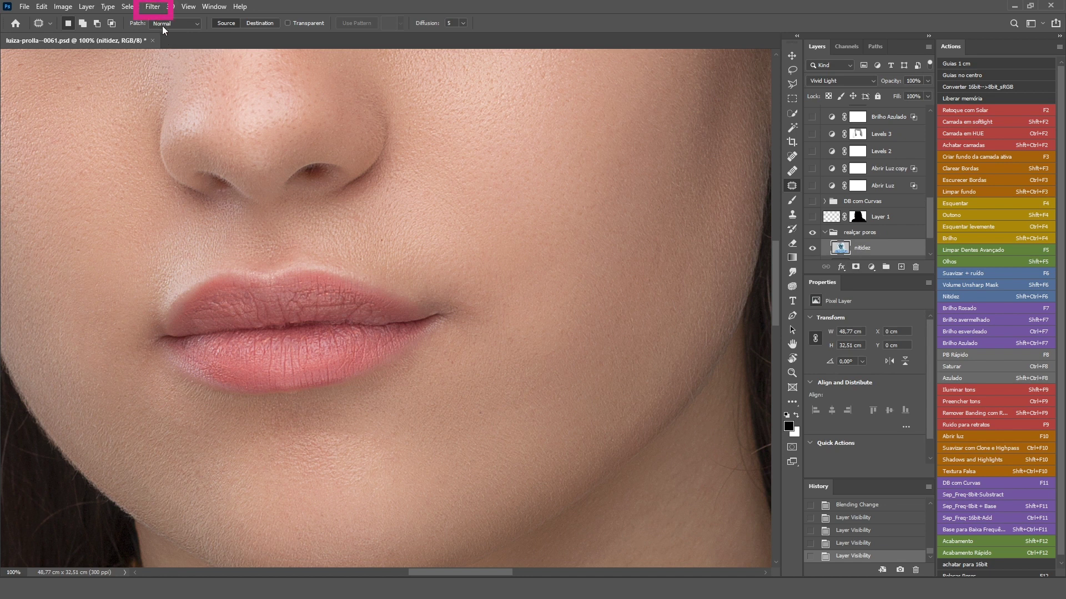
{"action": "left_click", "coordinate": [154, 8]}
{"action": "mouse_move", "coordinate": [88, 131]}
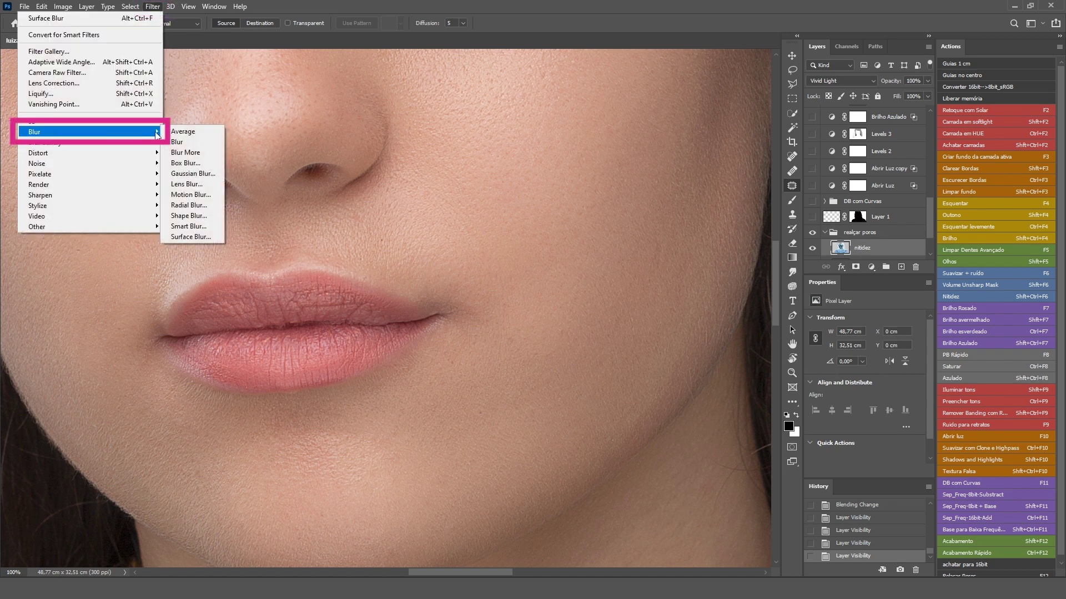
{"action": "left_click", "coordinate": [190, 237]}
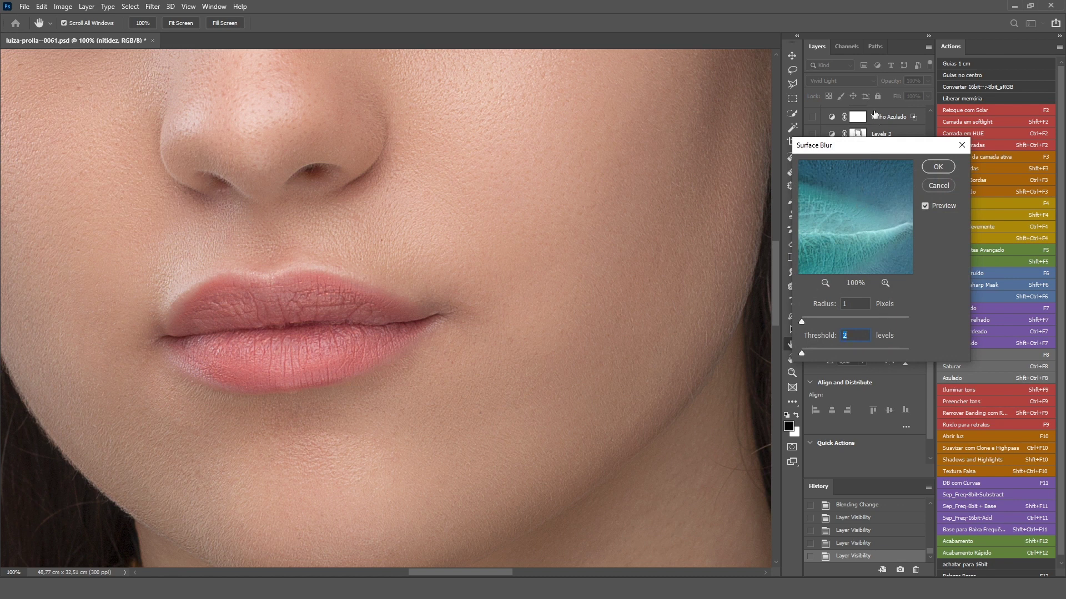
{"action": "left_click_drag", "start_coordinate": [875, 151], "coordinate": [889, 99]}
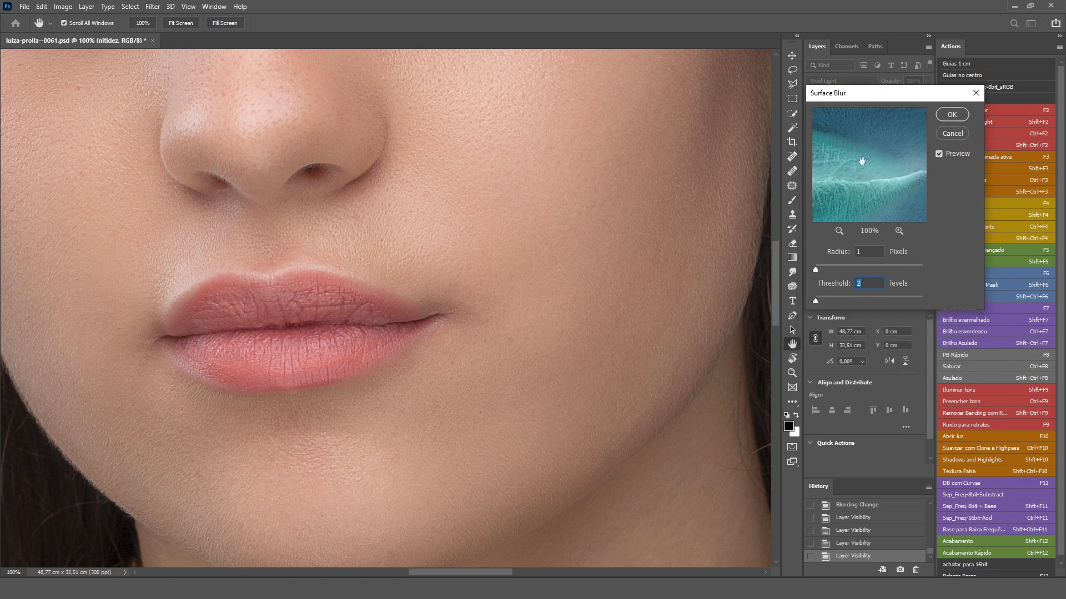
{"action": "left_click", "coordinate": [822, 268]}
{"action": "left_click_drag", "start_coordinate": [816, 301], "coordinate": [825, 305]}
{"action": "left_click_drag", "start_coordinate": [821, 298], "coordinate": [818, 299]}
{"action": "type", "text": "5"}
{"action": "left_click", "coordinate": [938, 154]}
{"action": "left_click", "coordinate": [952, 115]}
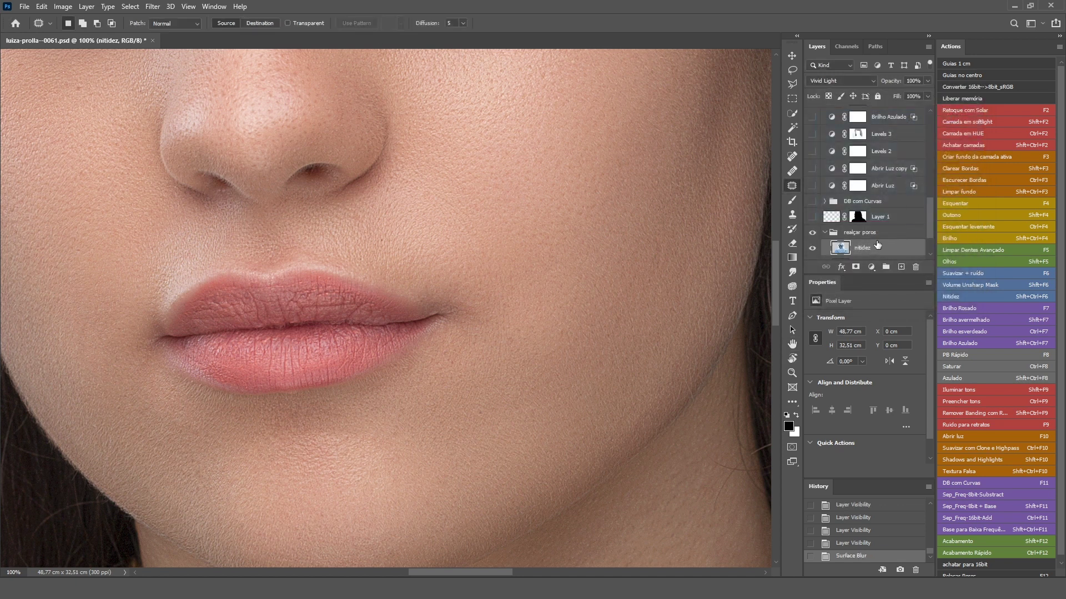
Step: Collapse the realçar poros group, add a white layer mask, and select the mask thumbnail
{"action": "left_click", "coordinate": [825, 232]}
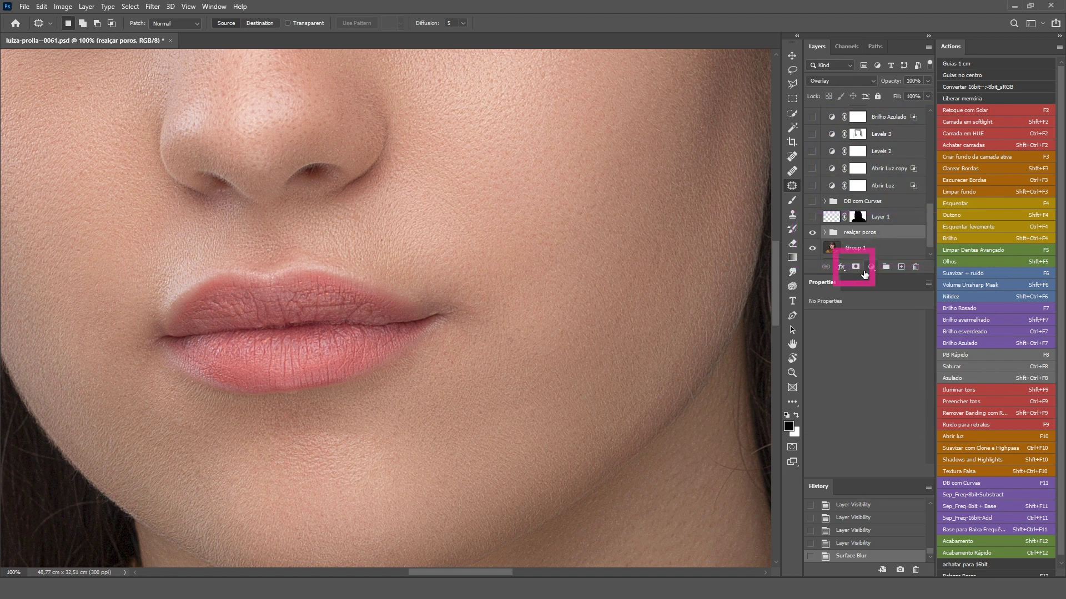
{"action": "left_click", "coordinate": [855, 266]}
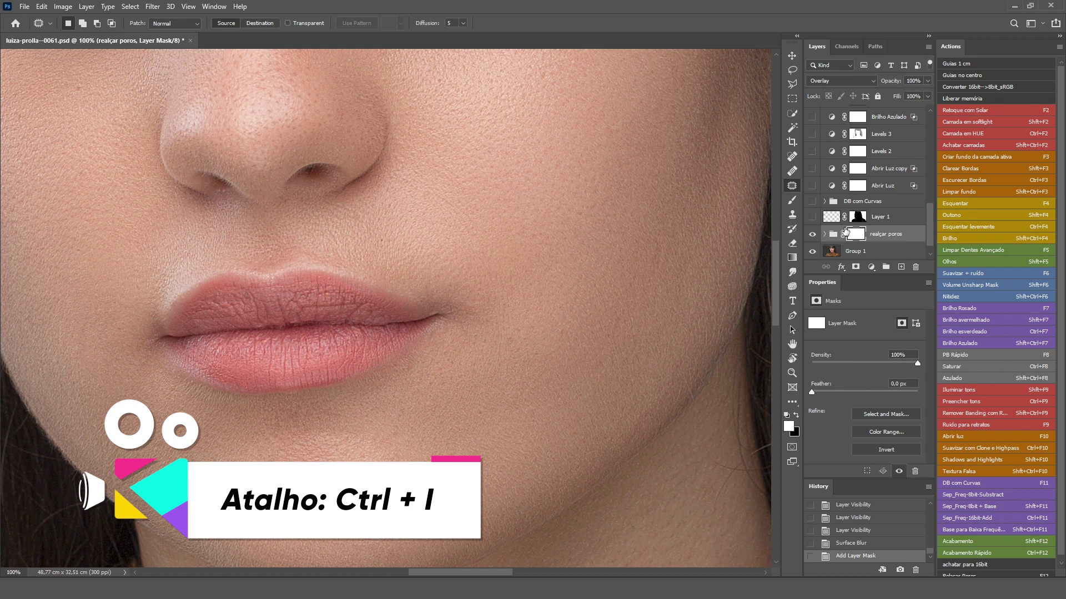
{"action": "left_click", "coordinate": [834, 235]}
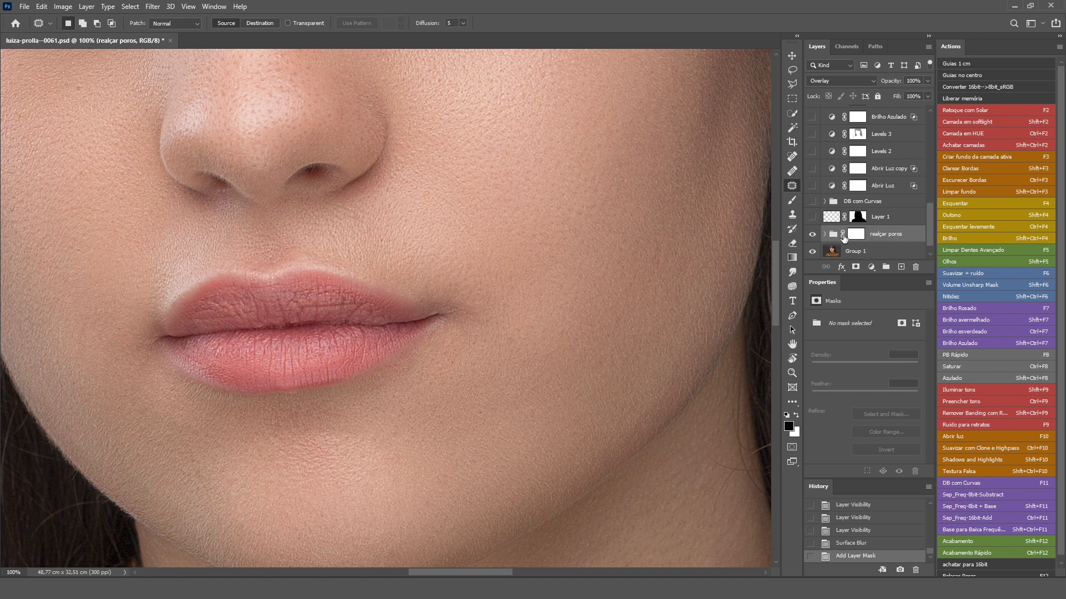
{"action": "left_click", "coordinate": [859, 236]}
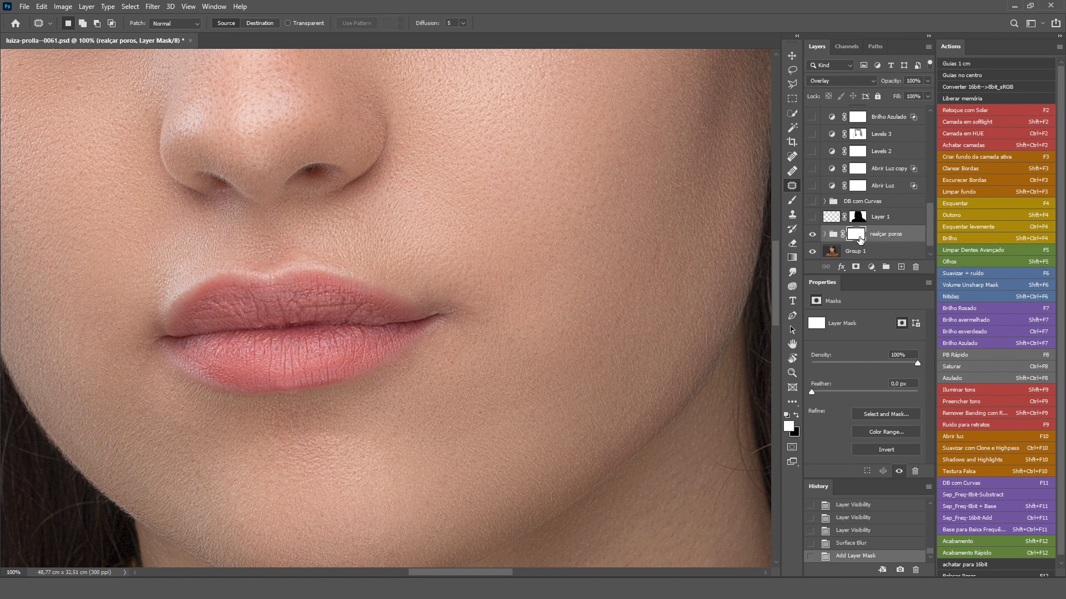
Step: Invert the group mask to black and set up a soft Brush at 50% opacity, zoomed to 100%
{"action": "key", "text": "ctrl+i"}
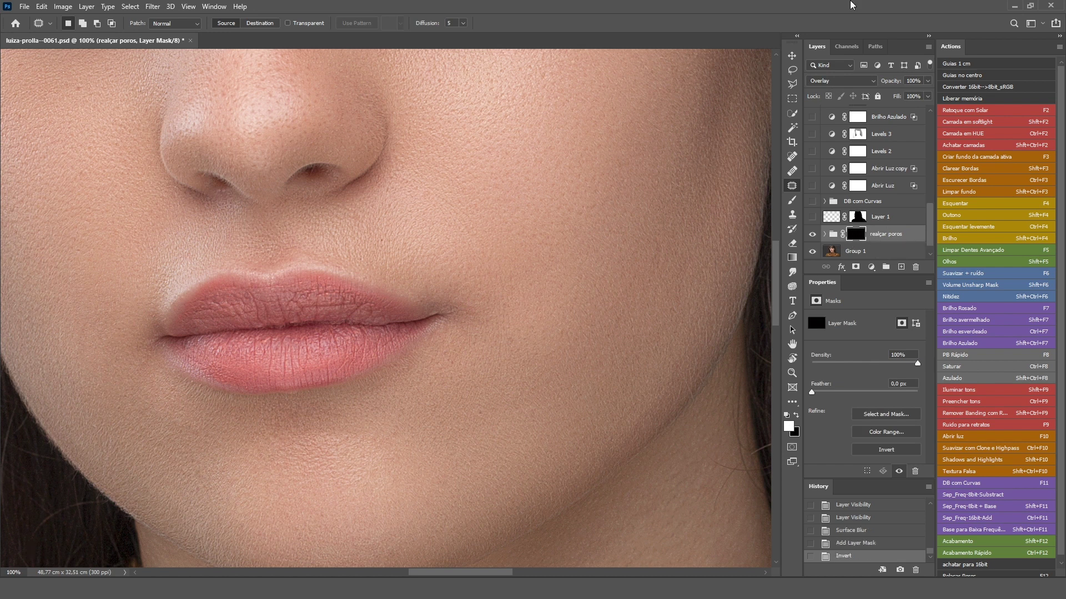
{"action": "key", "text": "ctrl+minus"}
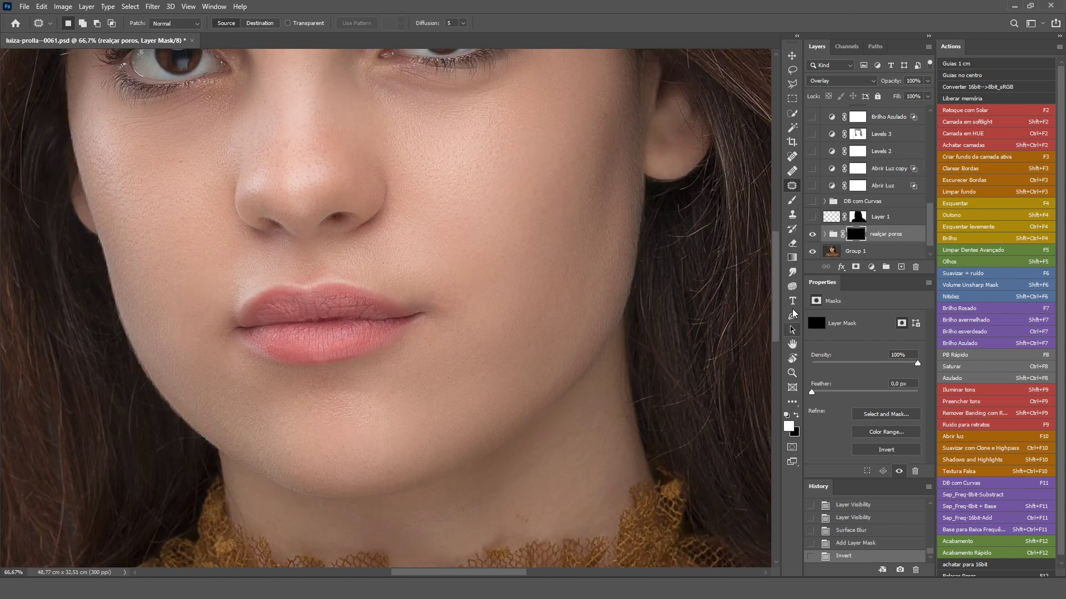
{"action": "key", "text": "b"}
{"action": "key", "text": "ctrl+plus"}
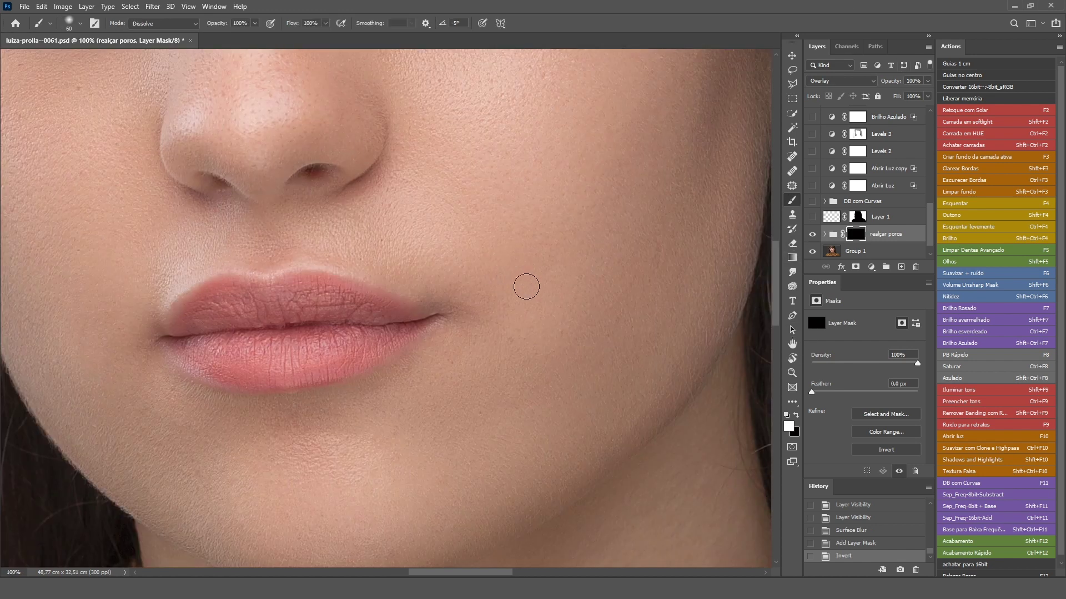
{"action": "key", "text": "5"}
Step: Enlarge the brush to about 216 px and paint pore texture onto the cheeks and chin
{"action": "right_click", "coordinate": [572, 208], "text": "alt"}
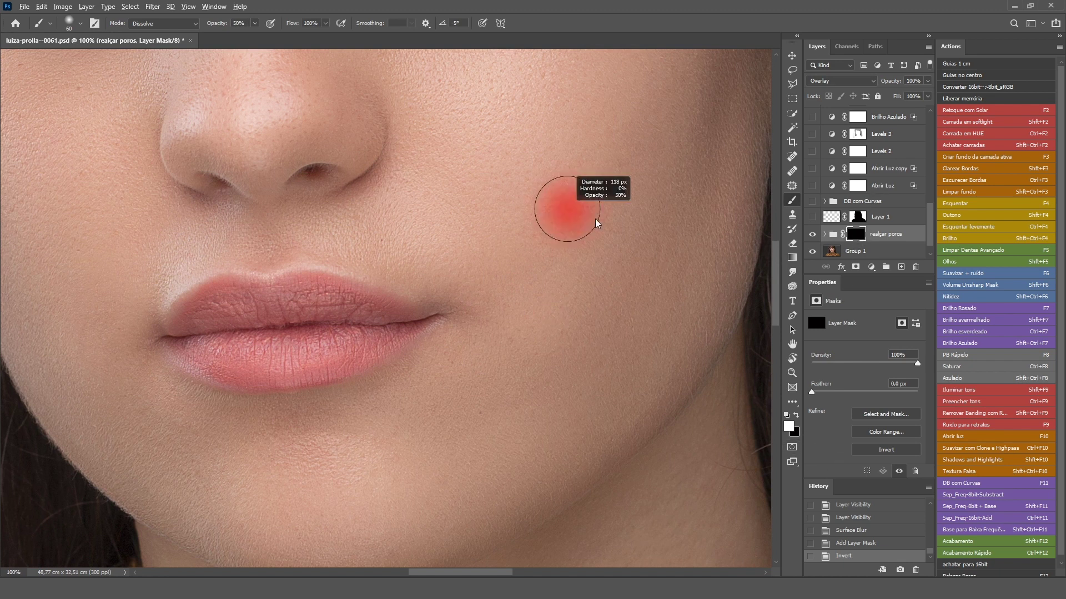
{"action": "left_click_drag", "start_coordinate": [524, 241], "coordinate": [514, 277]}
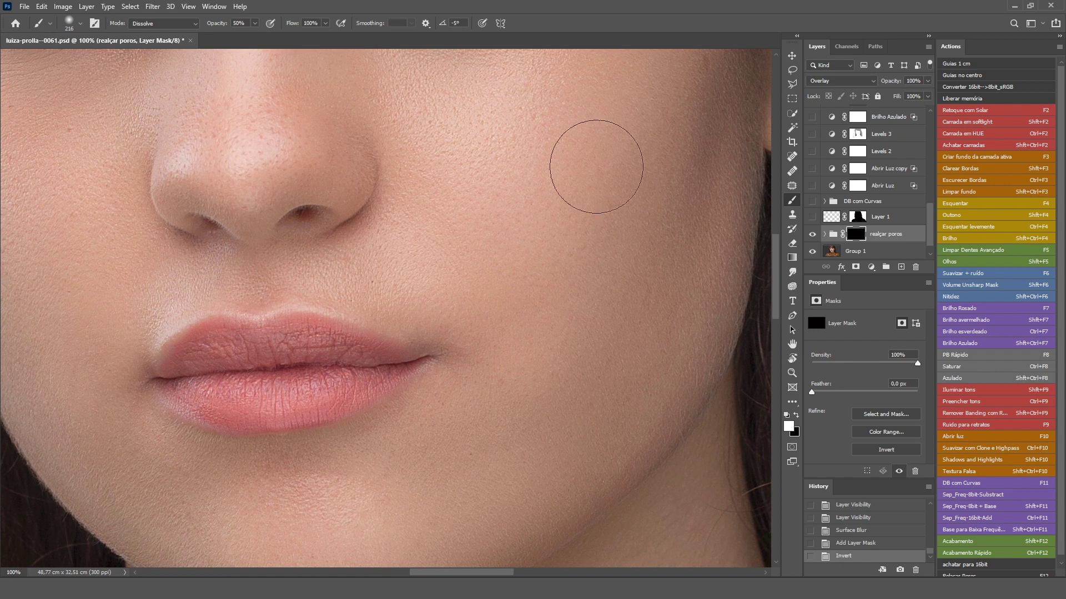
{"action": "left_click_drag", "start_coordinate": [585, 183], "coordinate": [559, 281]}
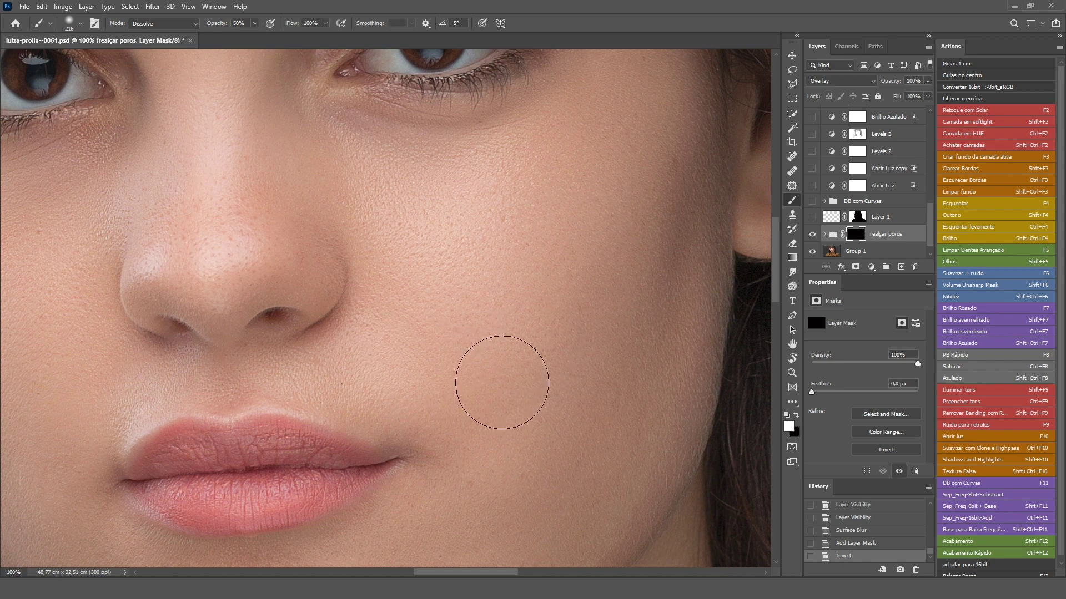
{"action": "left_click", "coordinate": [547, 352]}
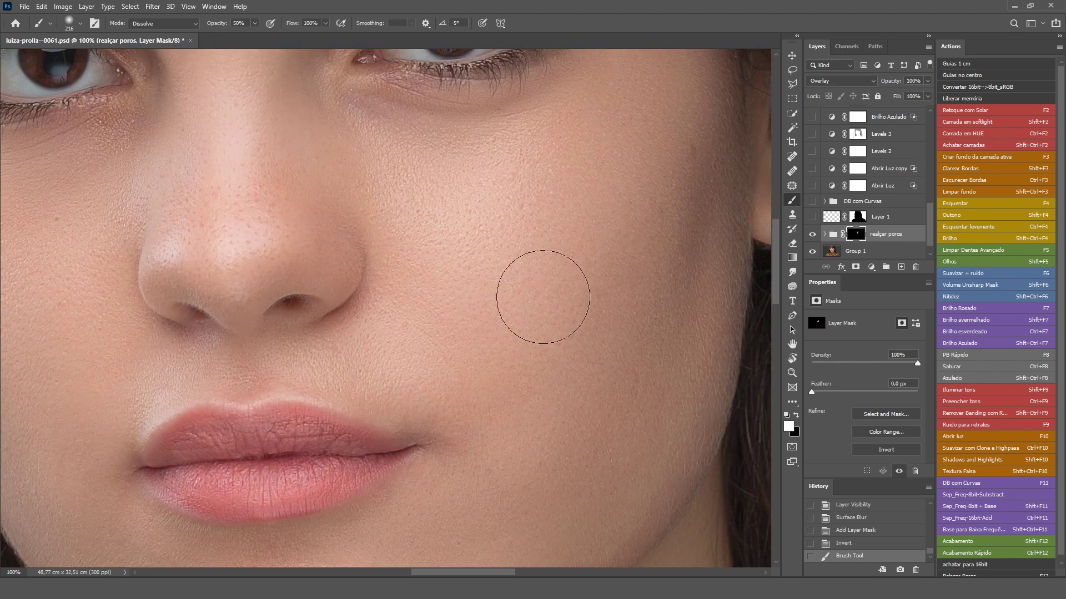
{"action": "scroll", "coordinate": [614, 244], "scroll_direction": "down", "scroll_amount": 3}
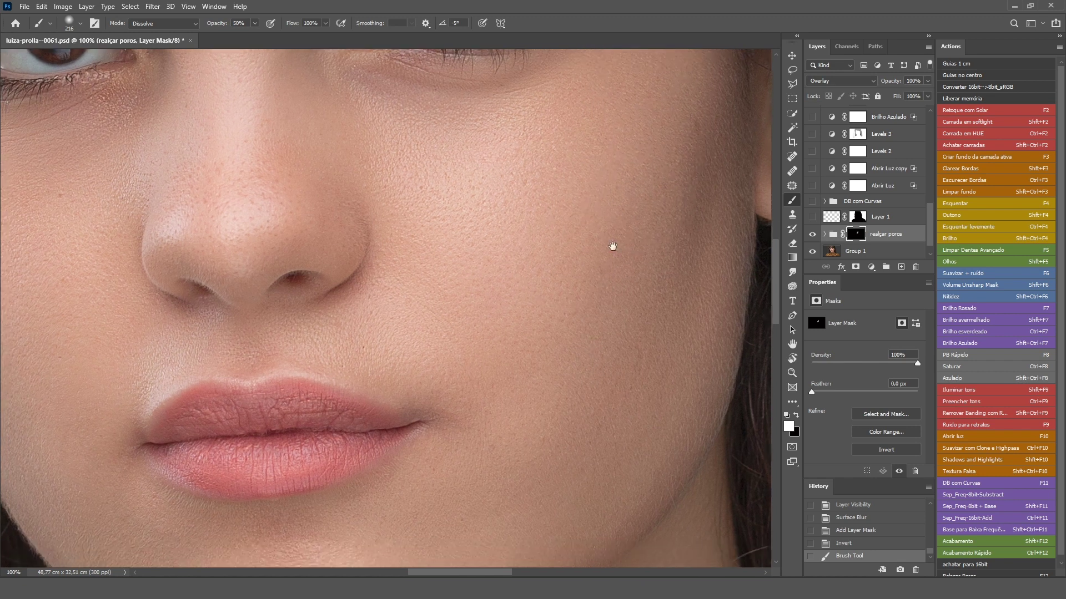
{"action": "left_click", "coordinate": [511, 259]}
{"action": "left_click_drag", "start_coordinate": [566, 440], "coordinate": [605, 315]}
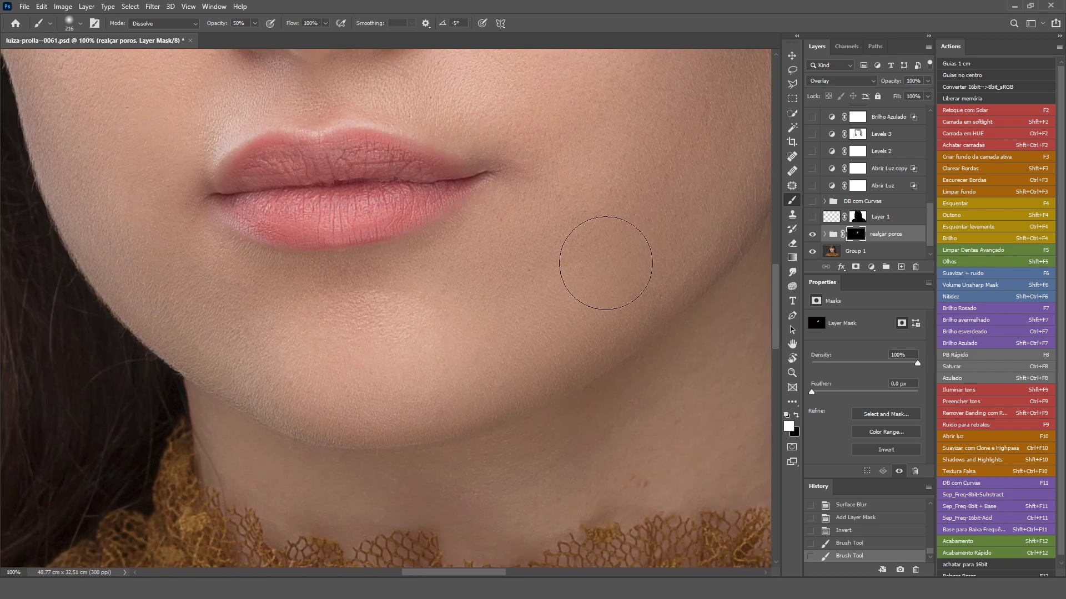
{"action": "left_click_drag", "start_coordinate": [476, 365], "coordinate": [376, 368]}
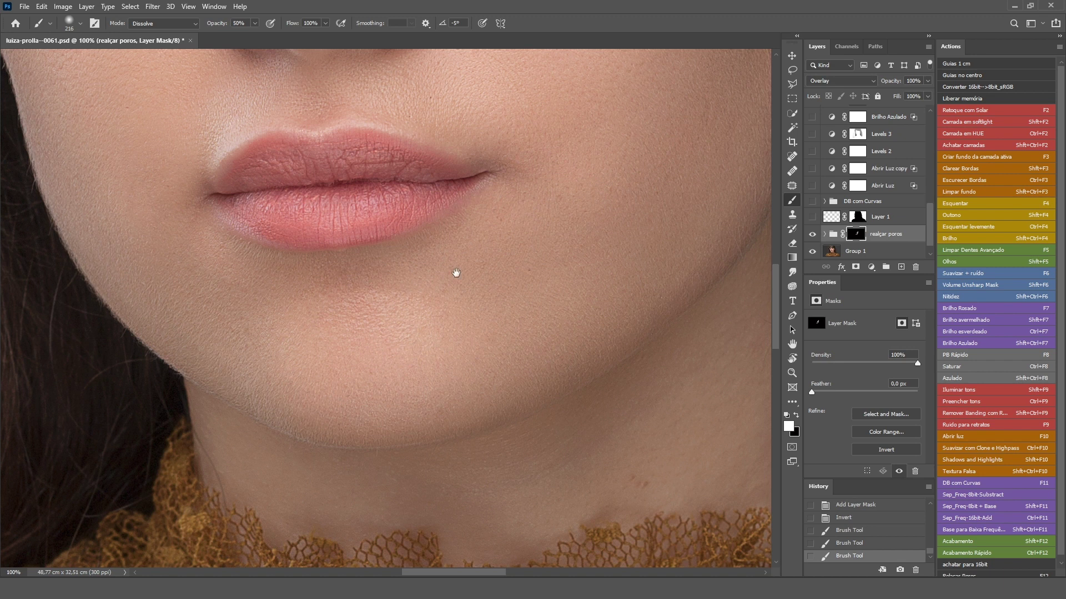
{"action": "left_click_drag", "start_coordinate": [456, 272], "coordinate": [718, 344]}
{"action": "left_click_drag", "start_coordinate": [431, 269], "coordinate": [430, 221]}
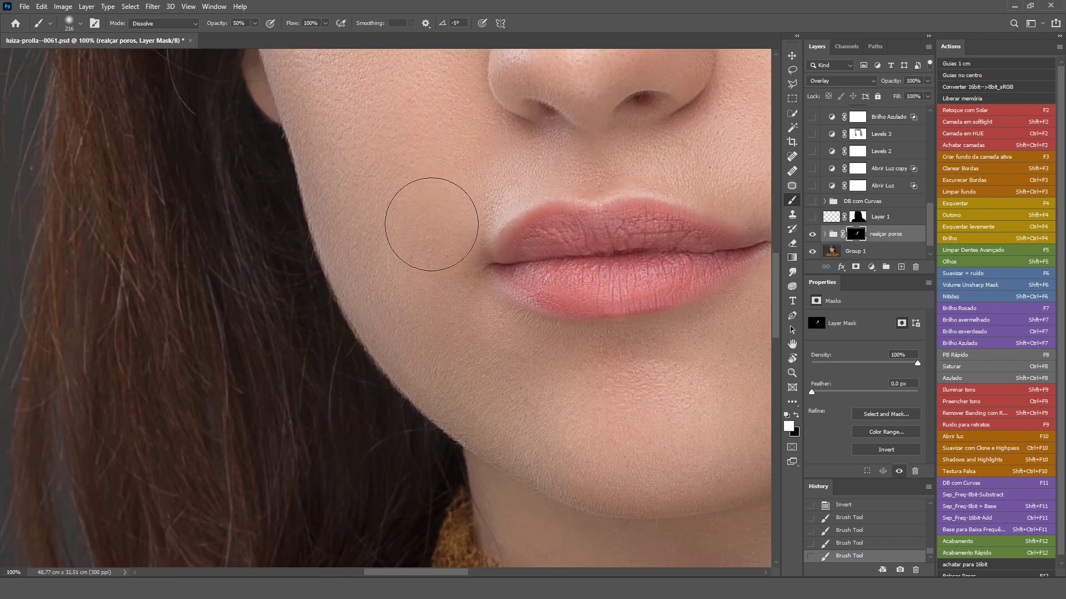
Step: Move the view up toward the nose and make the brush smaller
{"action": "scroll", "coordinate": [466, 333], "scroll_direction": "up", "scroll_amount": 2}
{"action": "scroll", "coordinate": [464, 294], "scroll_direction": "up", "scroll_amount": 2}
{"action": "scroll", "coordinate": [431, 316], "scroll_direction": "up", "scroll_amount": 1}
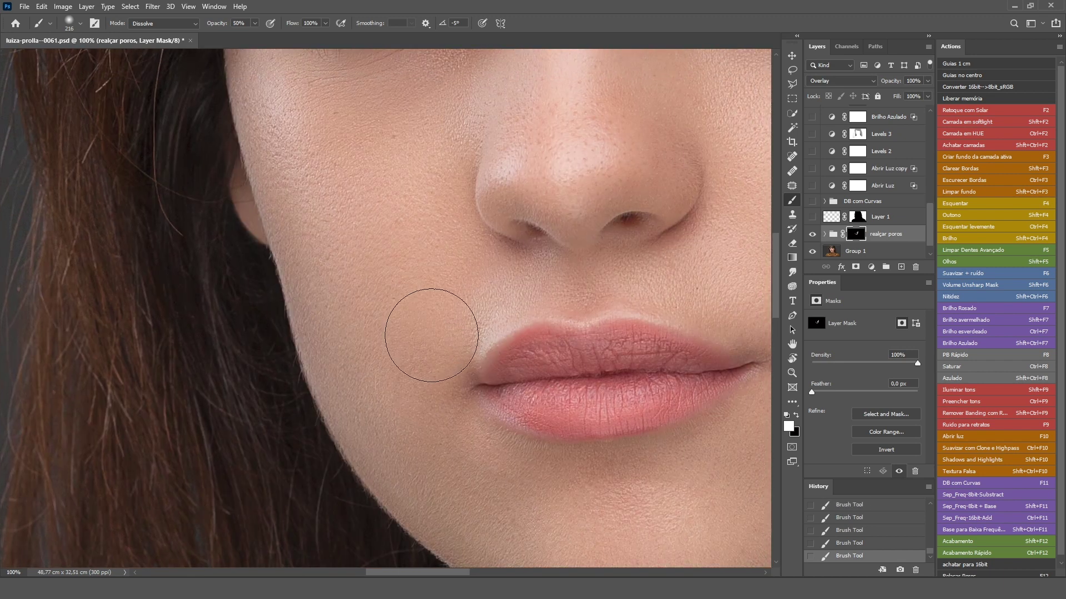
{"action": "scroll", "coordinate": [479, 222], "scroll_direction": "up", "scroll_amount": 3}
{"action": "scroll", "coordinate": [447, 400], "scroll_direction": "up", "scroll_amount": 2}
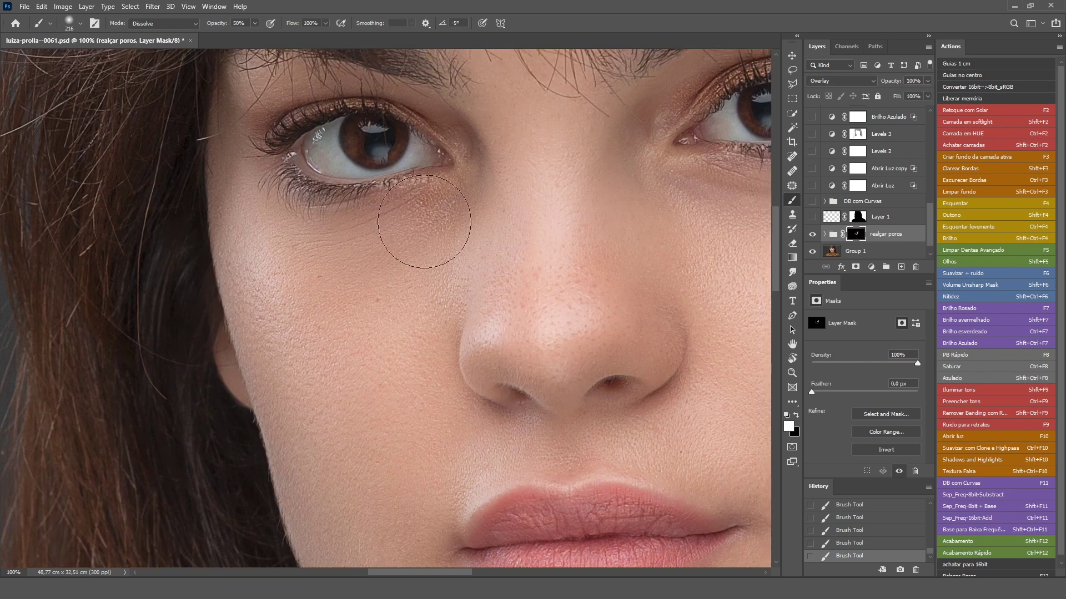
{"action": "mouse_move", "coordinate": [611, 257]}
{"action": "left_mouse_down"}
{"action": "mouse_move", "coordinate": [556, 222]}
{"action": "mouse_move", "coordinate": [547, 147]}
{"action": "mouse_move", "coordinate": [523, 117]}
{"action": "left_mouse_up"}
{"action": "right_click", "coordinate": [547, 147]}
{"action": "right_click", "coordinate": [545, 113], "text": "alt"}
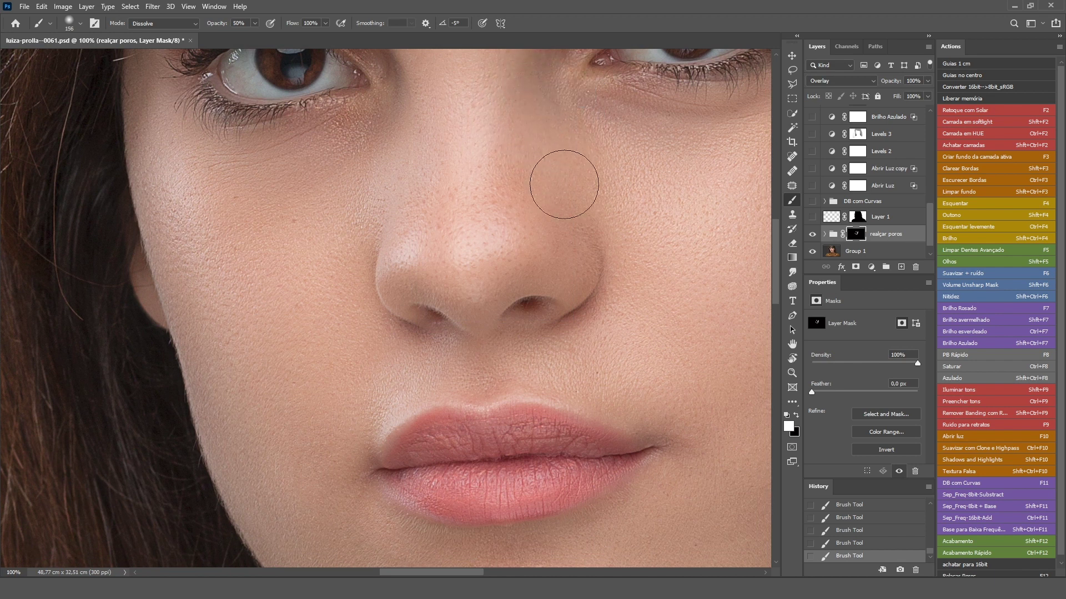
{"action": "left_click_drag", "start_coordinate": [399, 399], "coordinate": [357, 310]}
Step: Switch between the whole portrait and 100%, framing the lips, chin and nose
{"action": "key", "text": "ctrl+minus"}
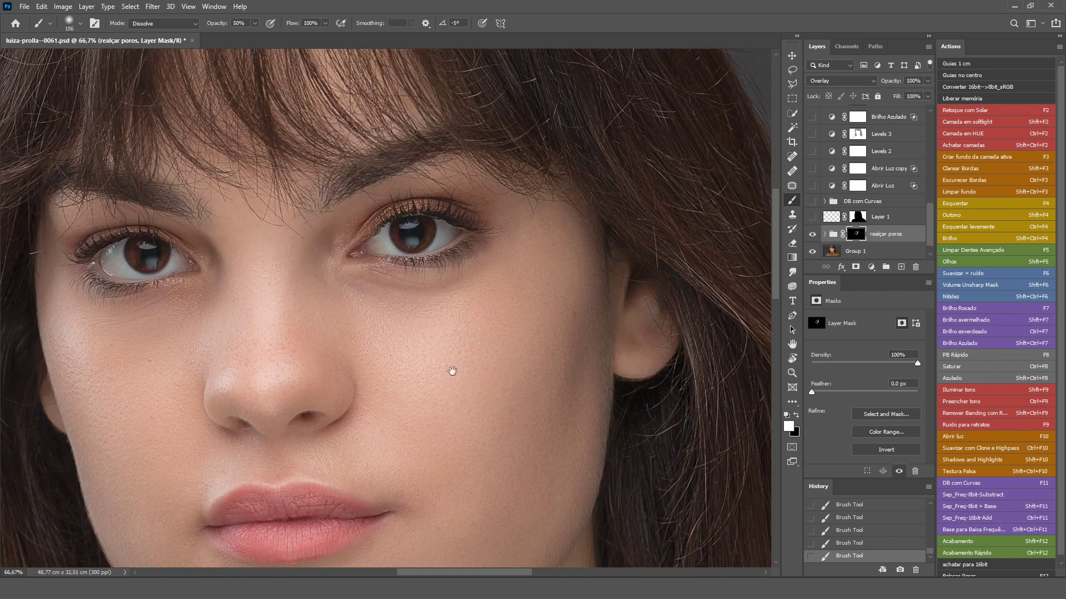
{"action": "left_click_drag", "start_coordinate": [604, 171], "coordinate": [622, 172]}
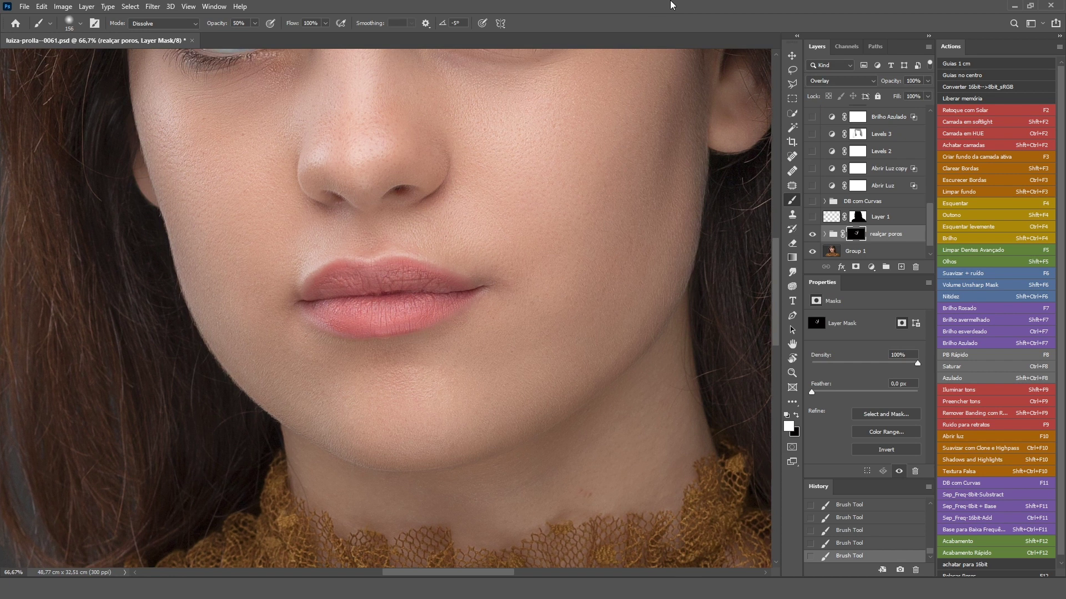
{"action": "key", "text": "ctrl+plus"}
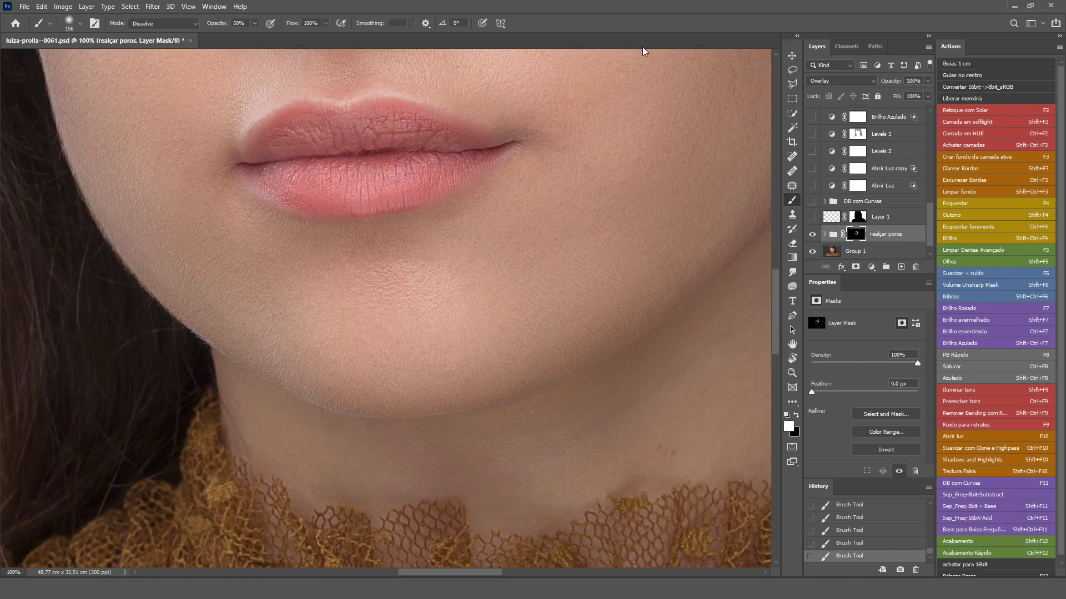
{"action": "key", "text": "ctrl+minus"}
{"action": "key", "text": "ctrl+minus"}
{"action": "key", "text": "ctrl+minus"}
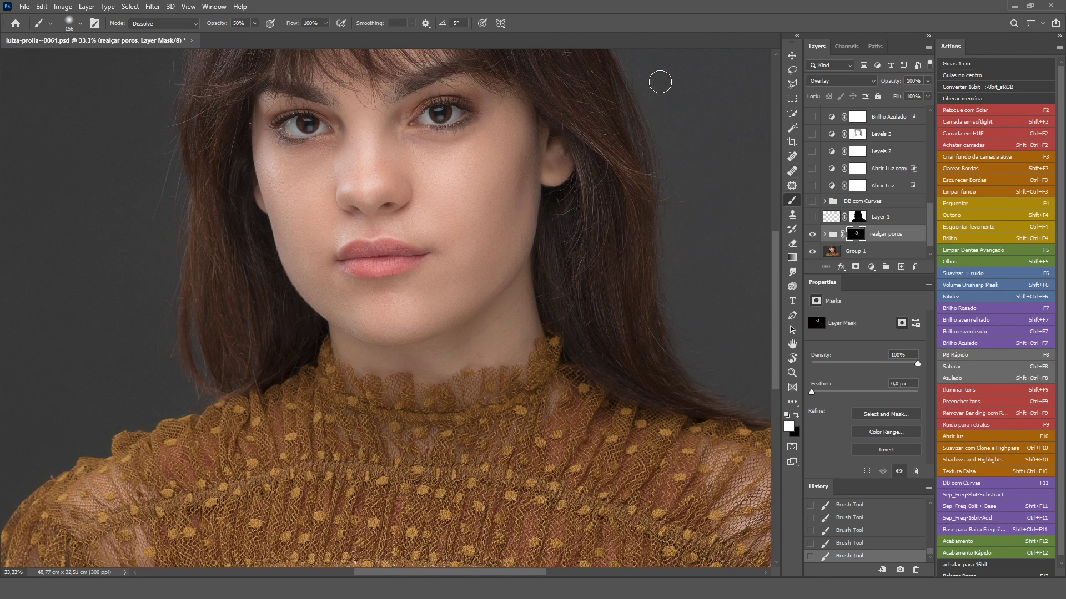
{"action": "key", "text": "ctrl+plus"}
{"action": "key", "text": "ctrl+plus"}
{"action": "key", "text": "ctrl+plus"}
{"action": "left_click_drag", "start_coordinate": [660, 218], "coordinate": [659, 261]}
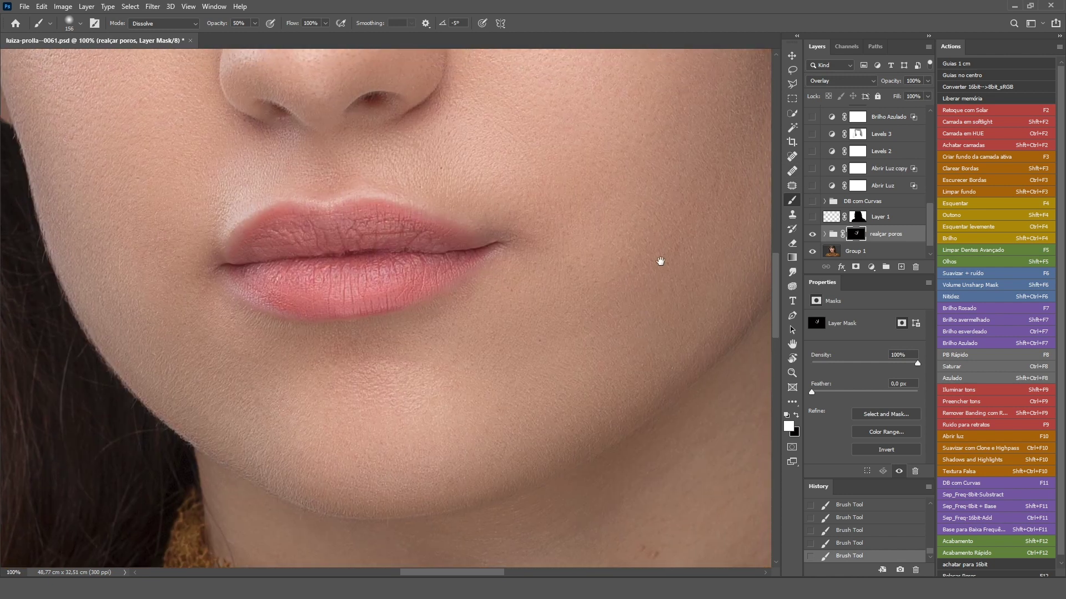
{"action": "left_click_drag", "start_coordinate": [633, 221], "coordinate": [585, 368]}
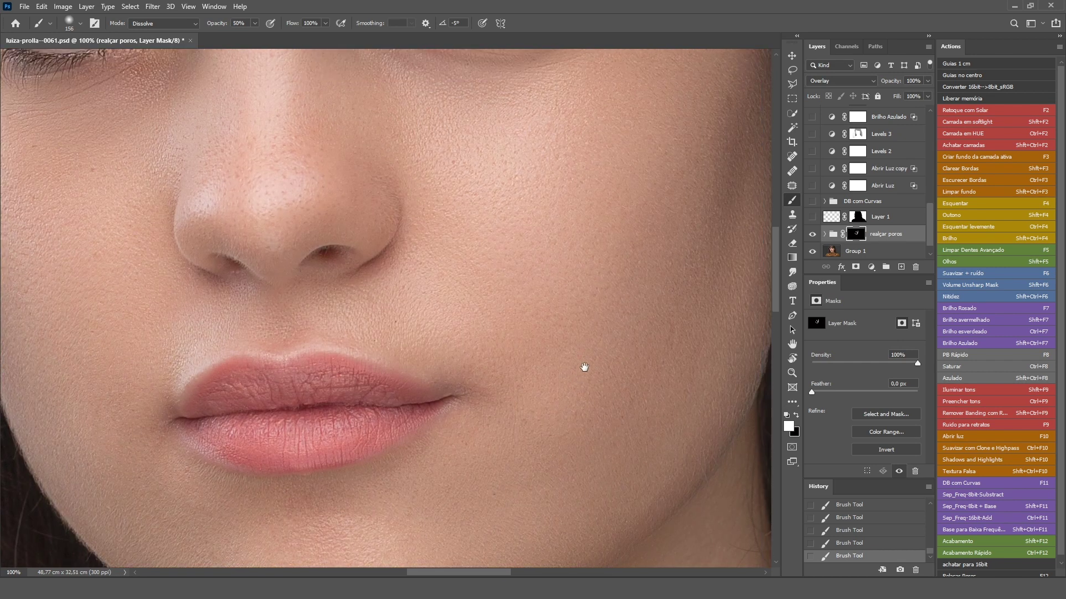
{"action": "left_click_drag", "start_coordinate": [585, 367], "coordinate": [579, 385]}
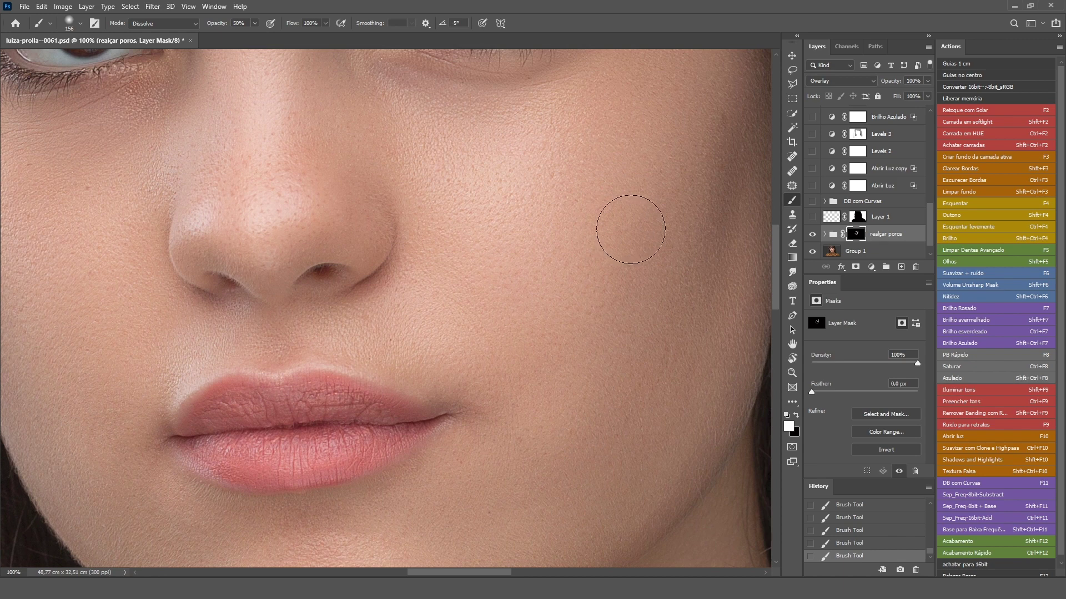
Step: Scroll around the face to review the painted texture, then zoom out to 50%
{"action": "scroll", "coordinate": [561, 164], "scroll_direction": "up", "scroll_amount": 5}
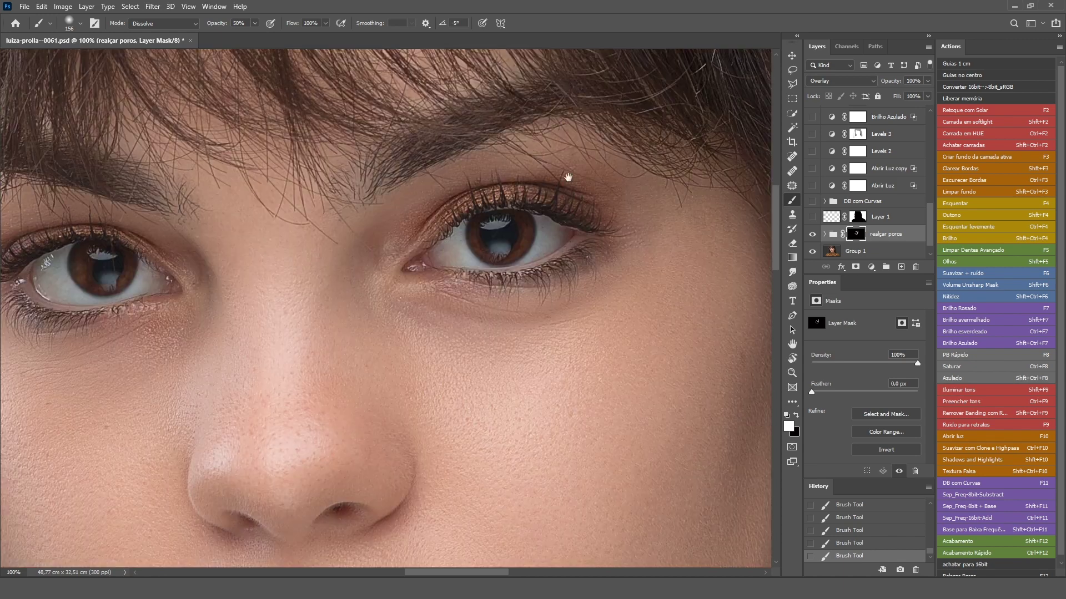
{"action": "scroll", "coordinate": [565, 174], "scroll_direction": "up", "scroll_amount": 5}
{"action": "scroll", "coordinate": [520, 176], "scroll_direction": "down", "scroll_amount": 4}
{"action": "scroll", "coordinate": [542, 105], "scroll_direction": "down", "scroll_amount": 10}
{"action": "scroll", "coordinate": [541, 104], "scroll_direction": "right", "scroll_amount": 3}
{"action": "scroll", "coordinate": [559, 454], "scroll_direction": "down", "scroll_amount": 10}
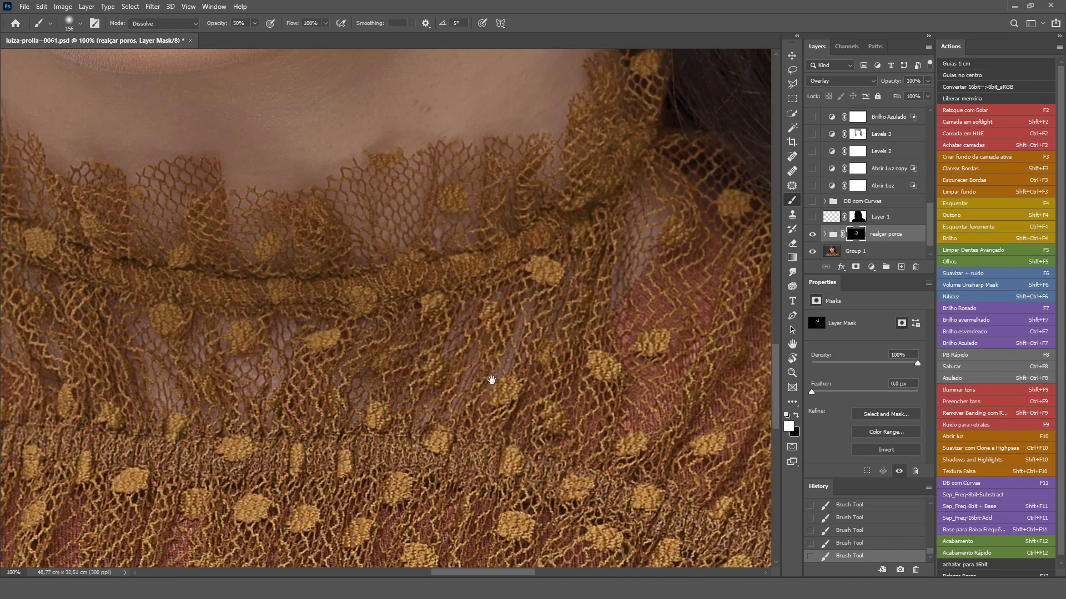
{"action": "scroll", "coordinate": [489, 381], "scroll_direction": "down", "scroll_amount": 10}
{"action": "scroll", "coordinate": [569, 384], "scroll_direction": "down", "scroll_amount": 2}
{"action": "scroll", "coordinate": [568, 384], "scroll_direction": "up", "scroll_amount": 10}
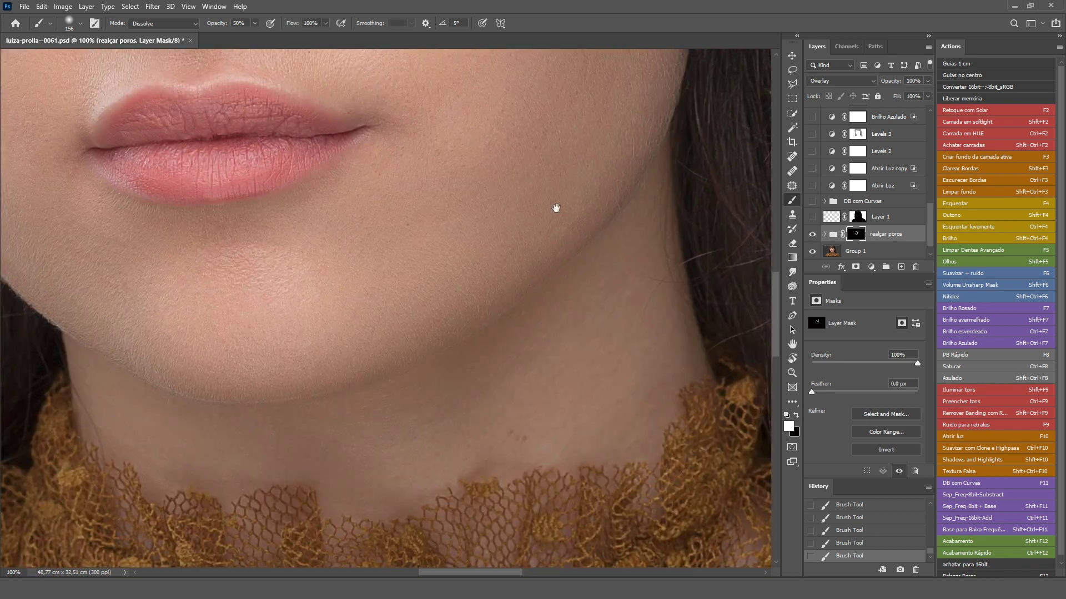
{"action": "scroll", "coordinate": [554, 210], "scroll_direction": "up", "scroll_amount": 6}
{"action": "scroll", "coordinate": [583, 194], "scroll_direction": "up", "scroll_amount": 2}
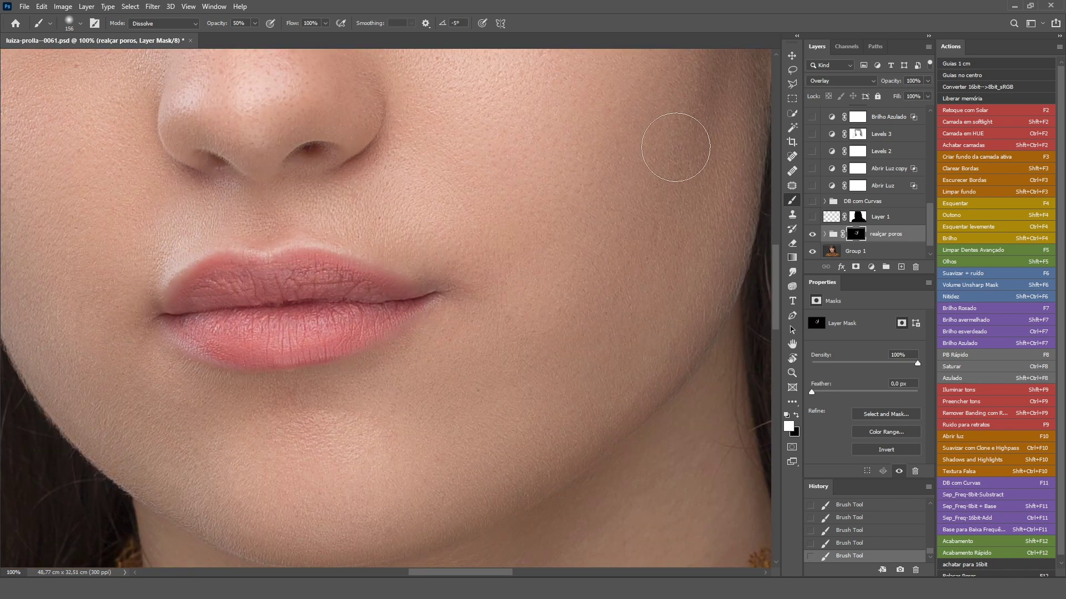
{"action": "scroll", "coordinate": [631, 244], "scroll_direction": "up", "scroll_amount": 2}
{"action": "scroll", "coordinate": [611, 183], "scroll_direction": "up", "scroll_amount": 2}
{"action": "key", "text": "ctrl+minus"}
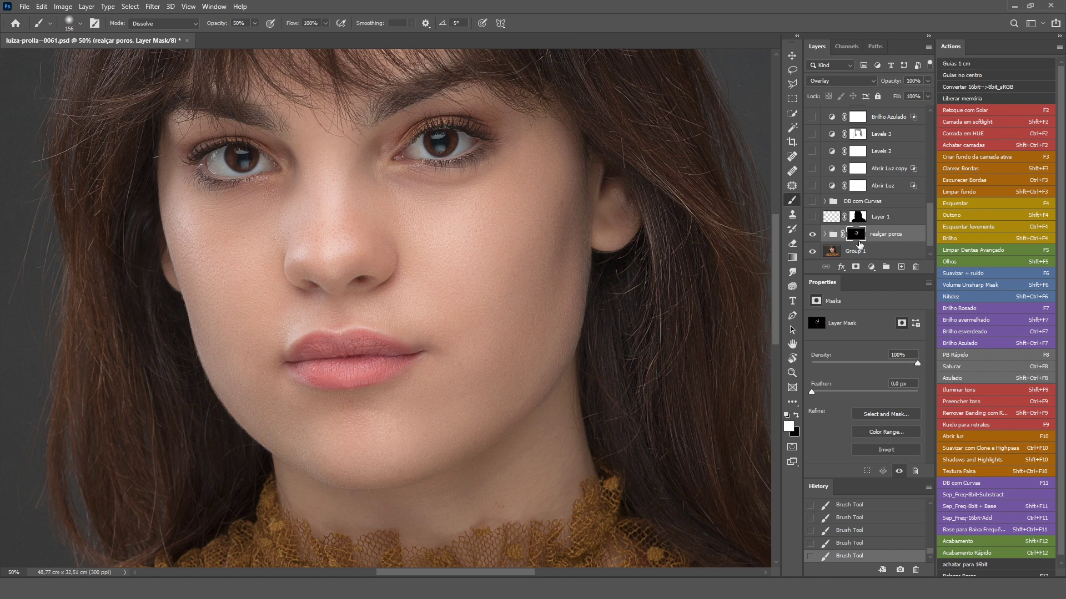
{"action": "left_click", "coordinate": [858, 233], "text": "shift"}
{"action": "left_click", "coordinate": [813, 235]}
{"action": "left_click", "coordinate": [813, 236]}
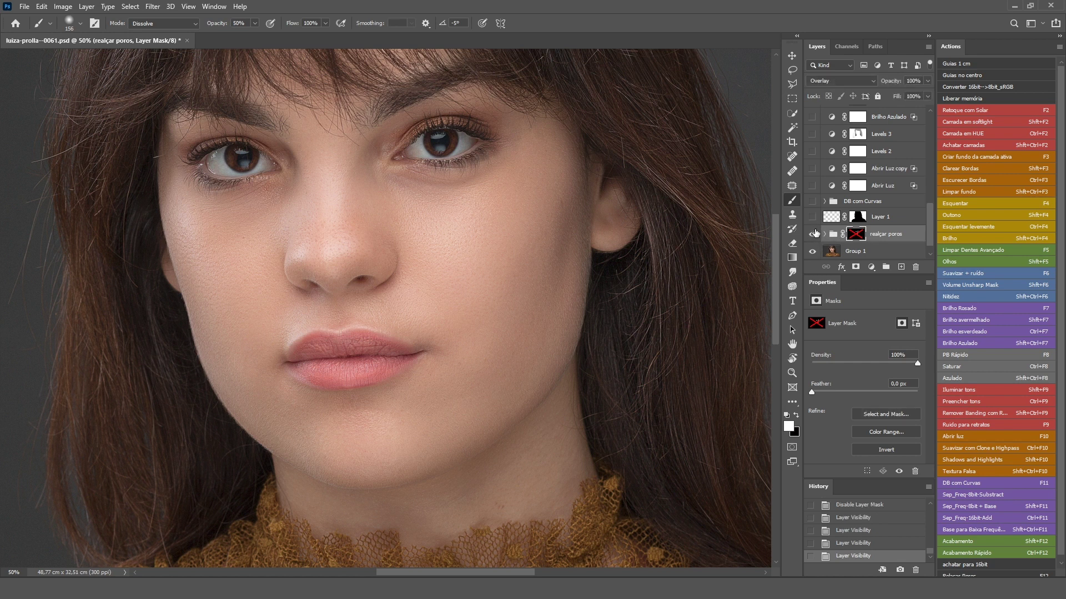
{"action": "left_click", "coordinate": [813, 235]}
{"action": "left_click_drag", "start_coordinate": [372, 336], "coordinate": [45, 488]}
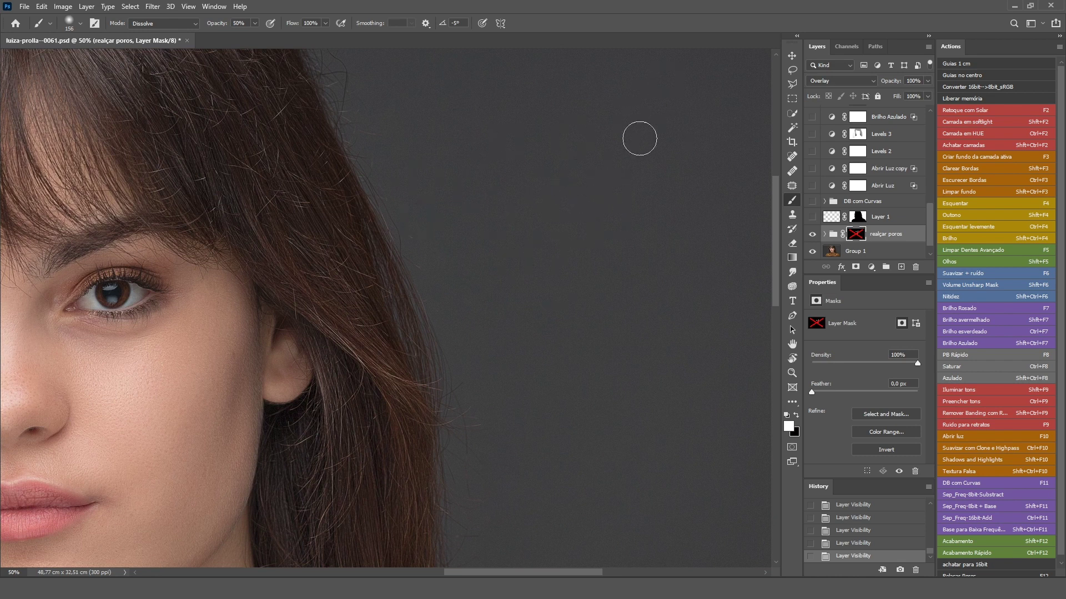
{"action": "left_click_drag", "start_coordinate": [447, 292], "coordinate": [702, 306]}
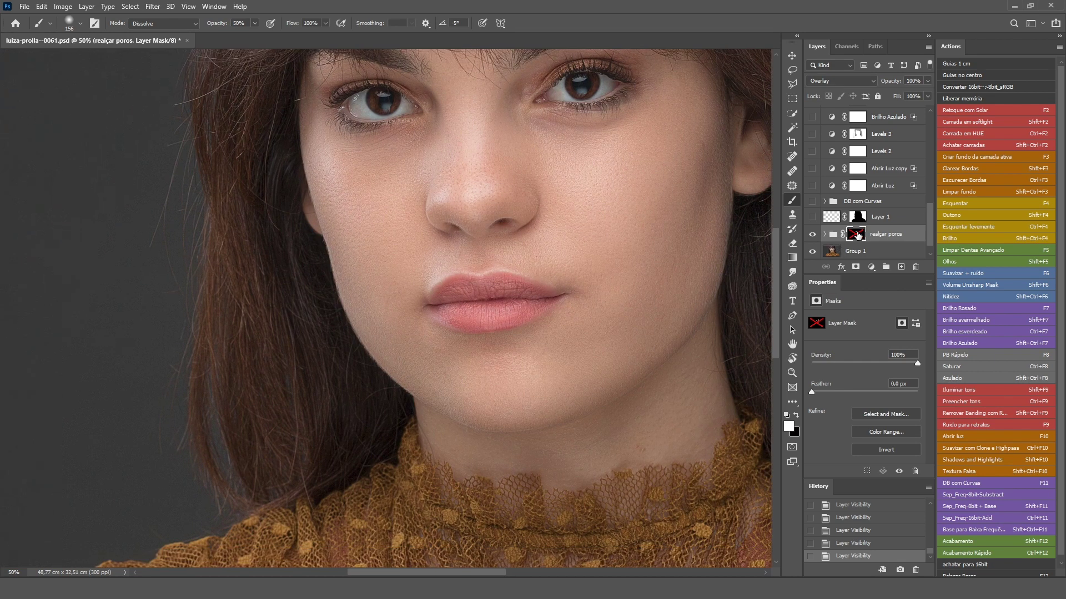
{"action": "left_click", "coordinate": [860, 236], "text": "shift"}
{"action": "left_click_drag", "start_coordinate": [623, 162], "coordinate": [551, 279]}
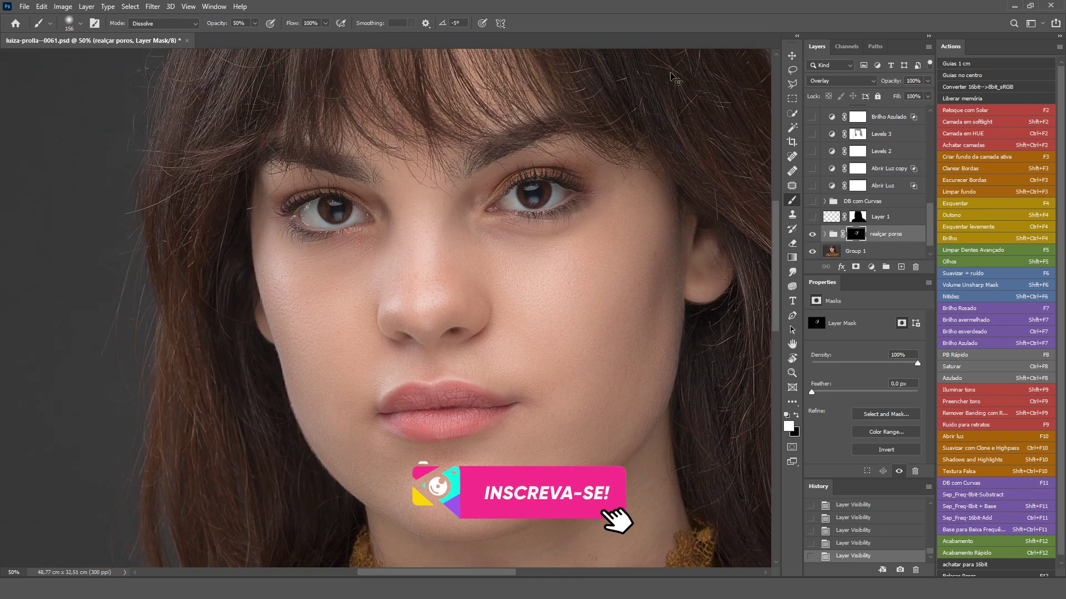
{"action": "key", "text": "ctrl+plus"}
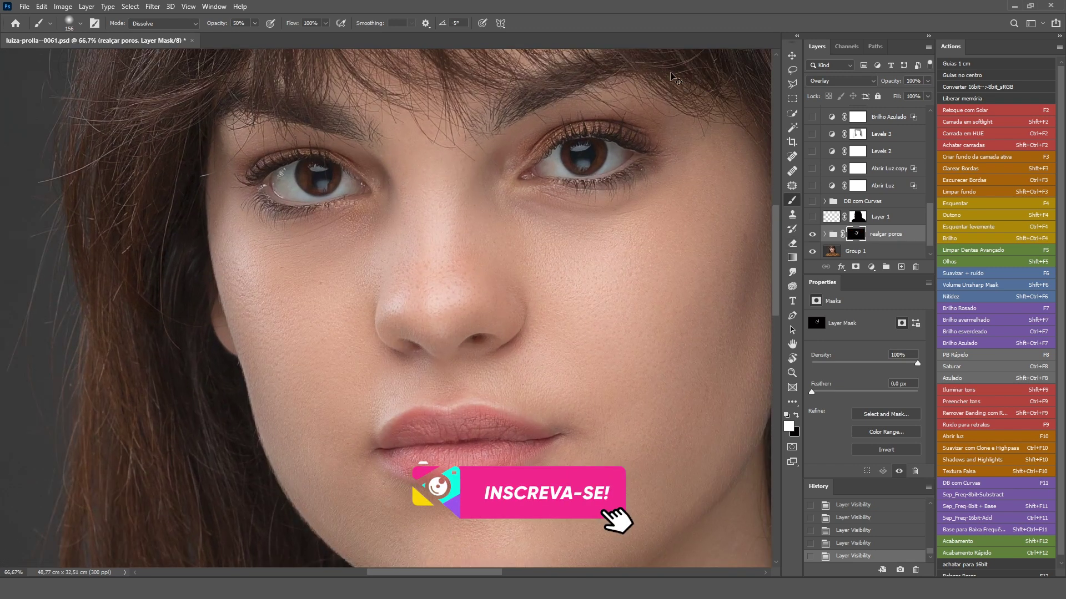
{"action": "key", "text": "ctrl+minus"}
{"action": "key", "text": "ctrl+minus"}
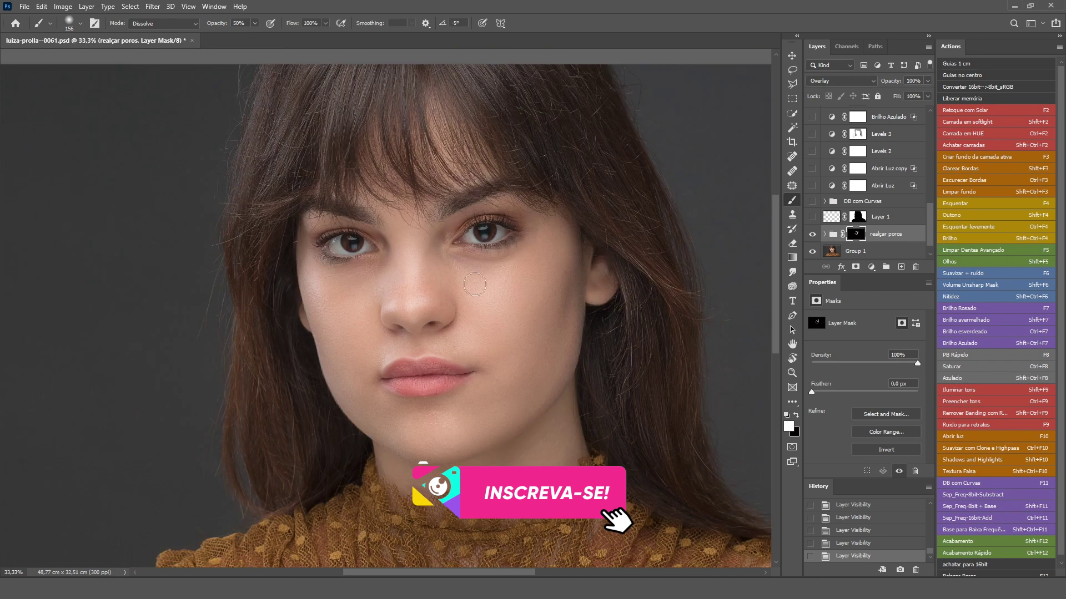